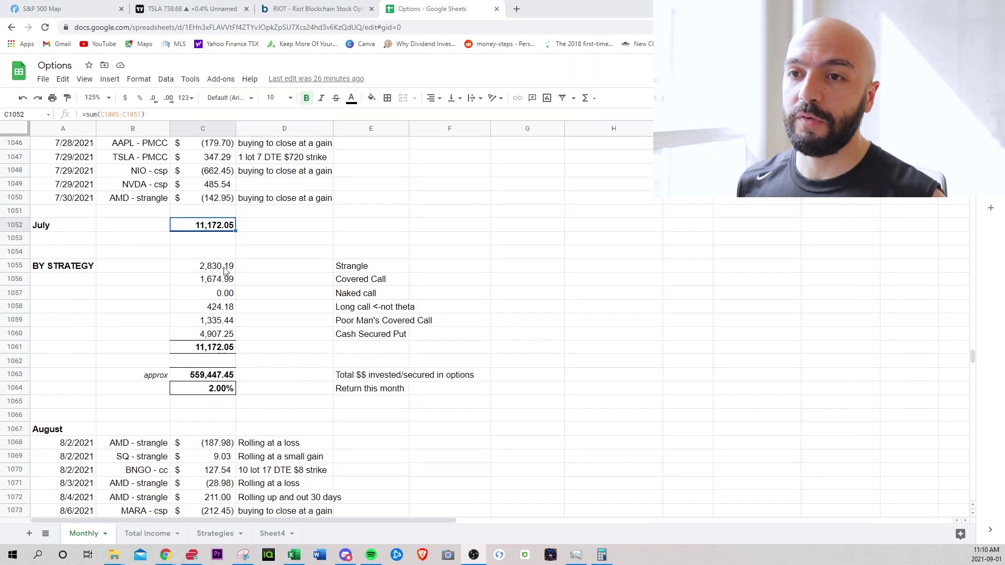
# Check the formulas behind August's monthly total and monthly return.
pyautogui.scroll(-15, 189, 290)
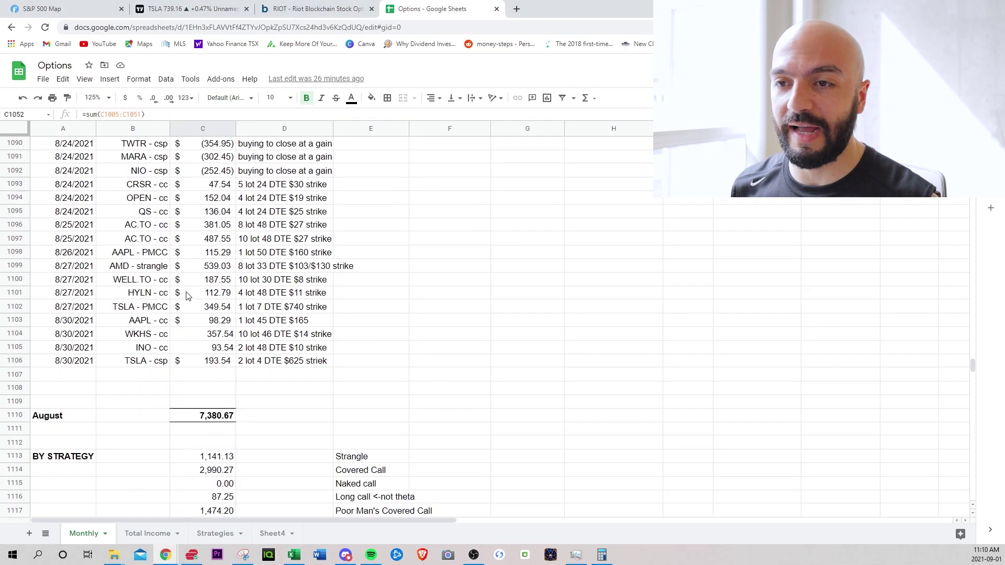
pyautogui.click(208, 242)
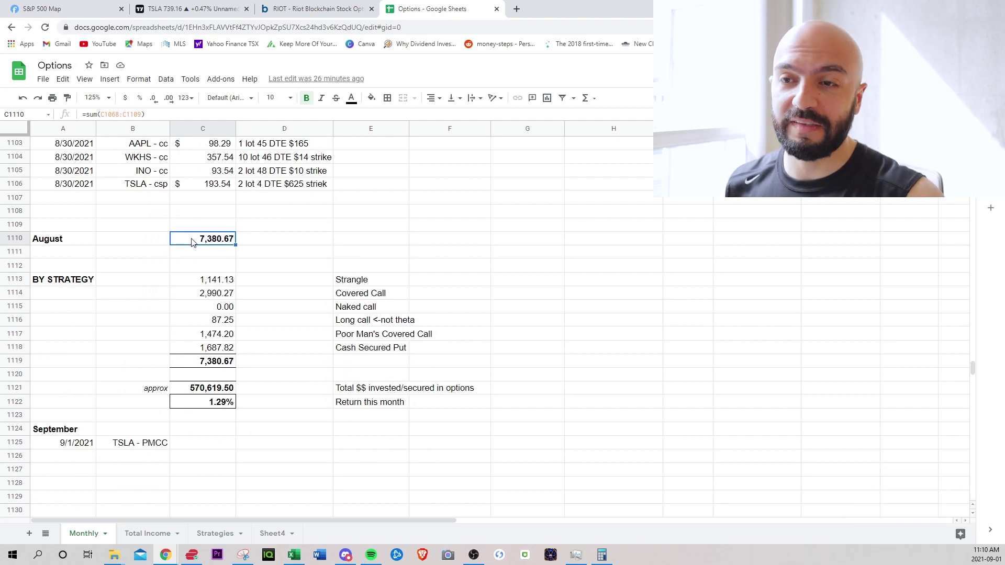
pyautogui.click(180, 406)
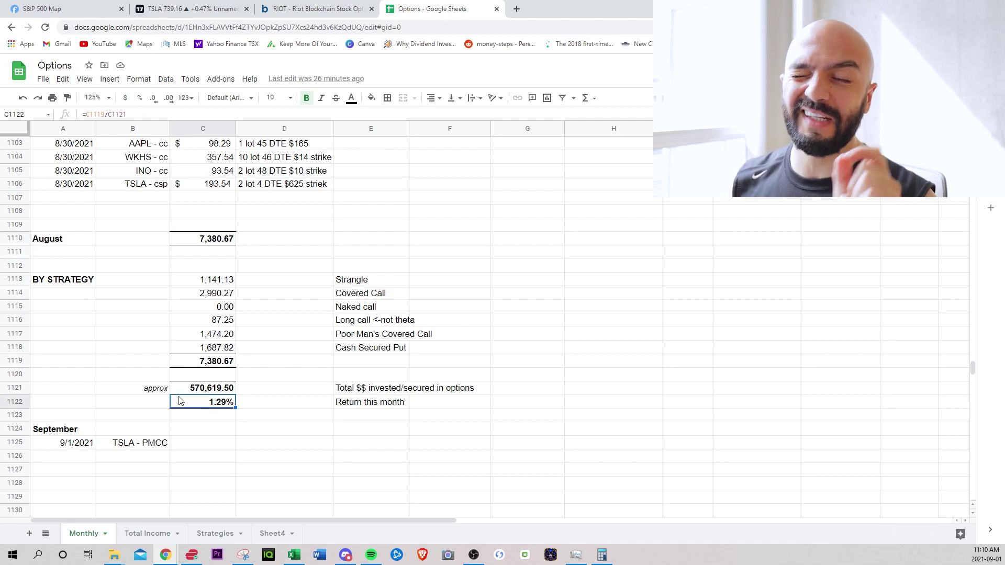
# Check the formulas behind July's monthly total and monthly return.
pyautogui.scroll(10, 177, 356)
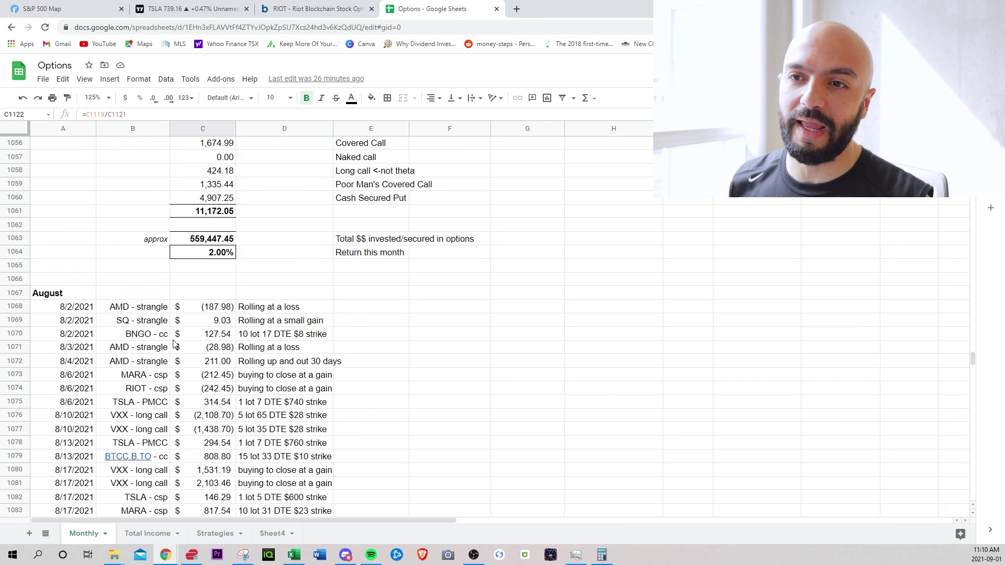
pyautogui.scroll(3, 175, 345)
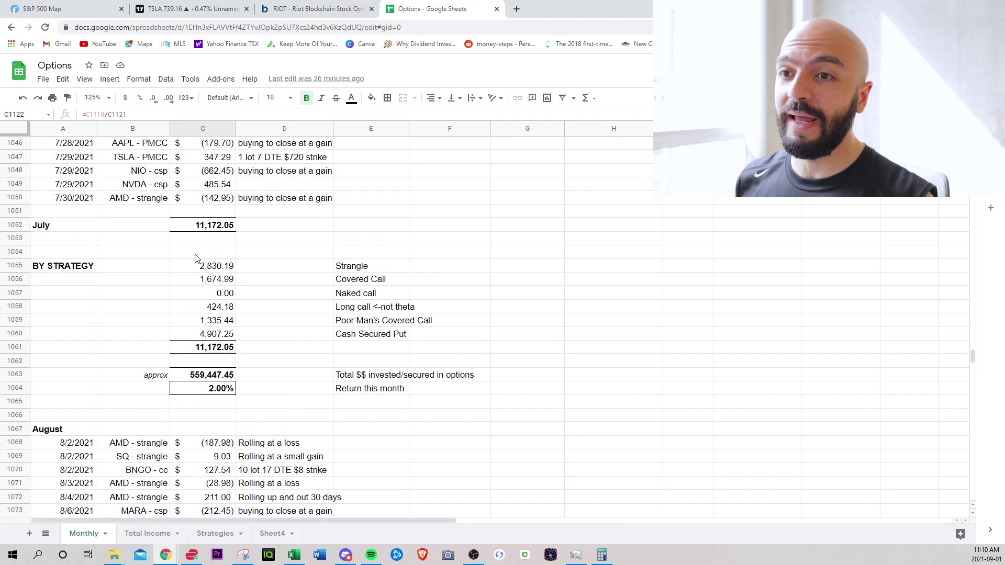
pyautogui.click(187, 225)
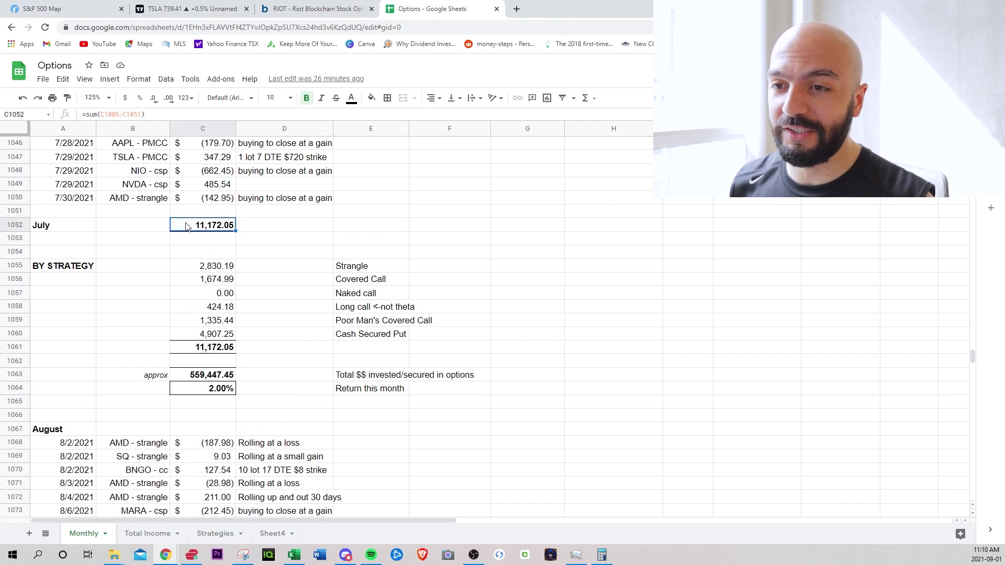
pyautogui.click(183, 393)
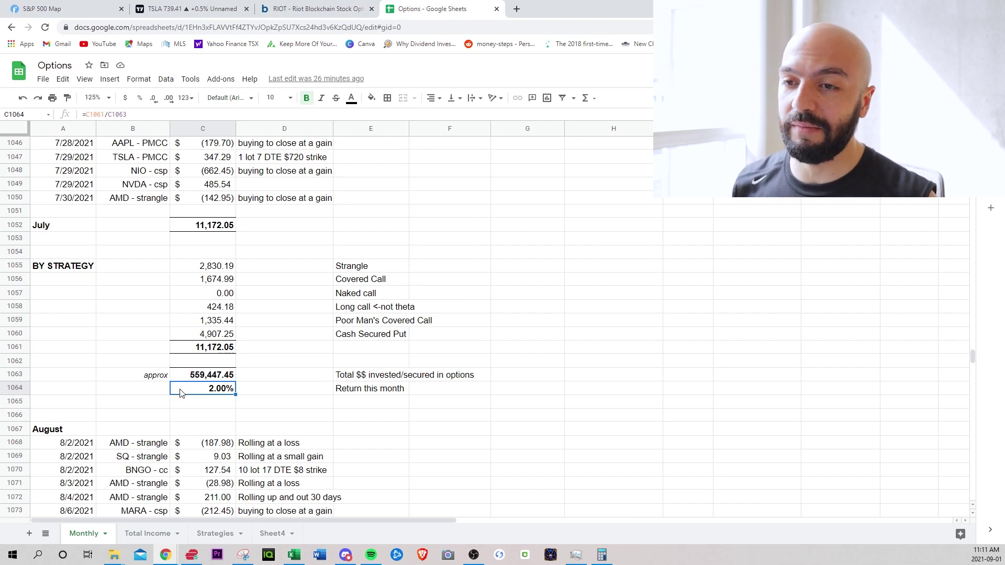
# Review June's total, then May's total and Cash Secured Put total formulas.
pyautogui.scroll(10, 183, 340)
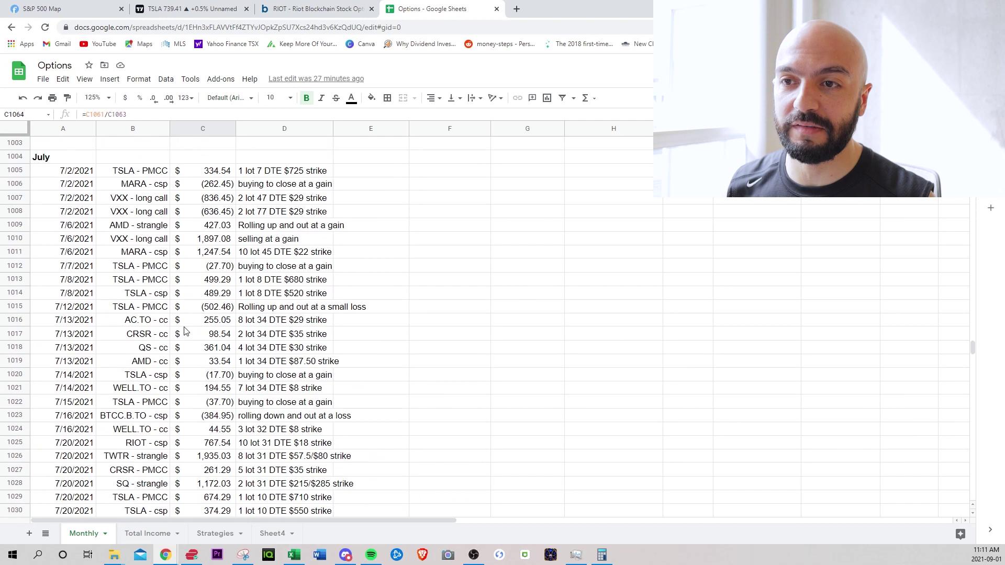
pyautogui.scroll(5, 187, 314)
pyautogui.click(197, 255)
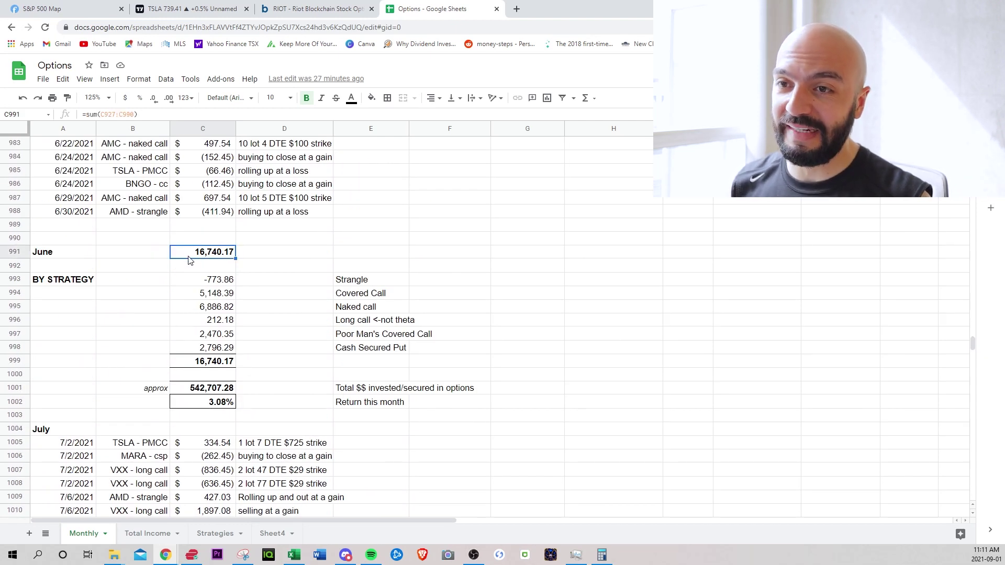
pyautogui.scroll(15, 186, 261)
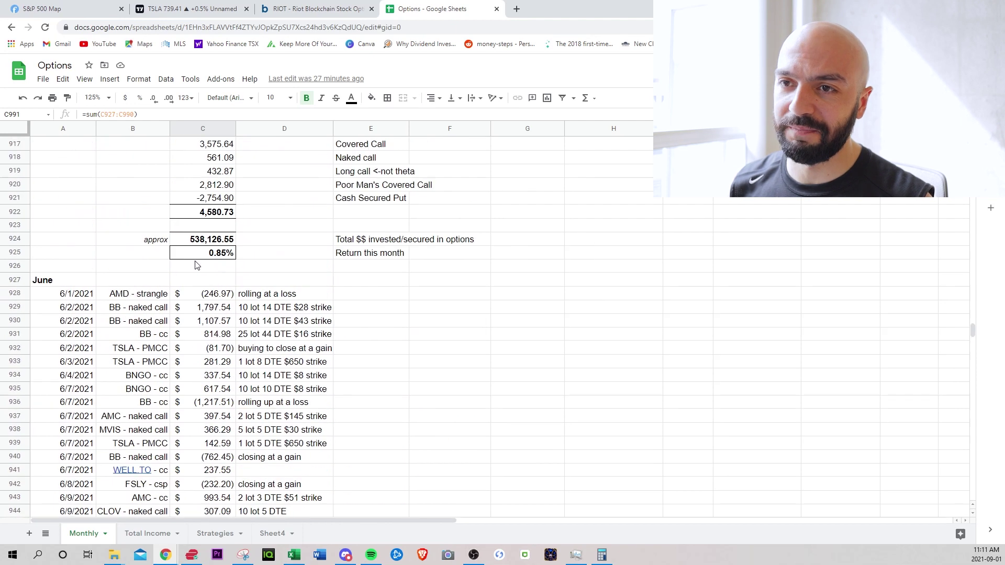
pyautogui.click(178, 202)
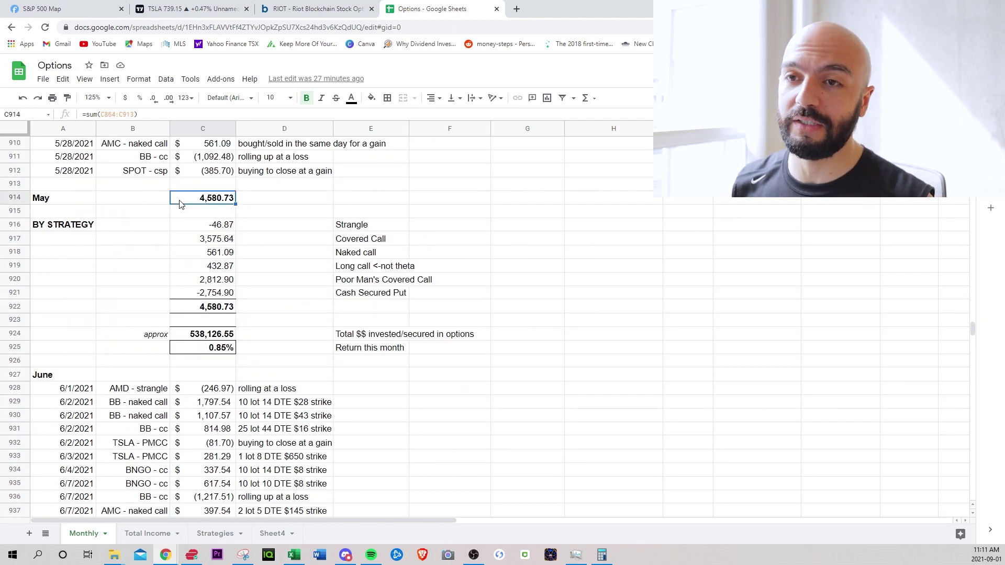
pyautogui.click(180, 296)
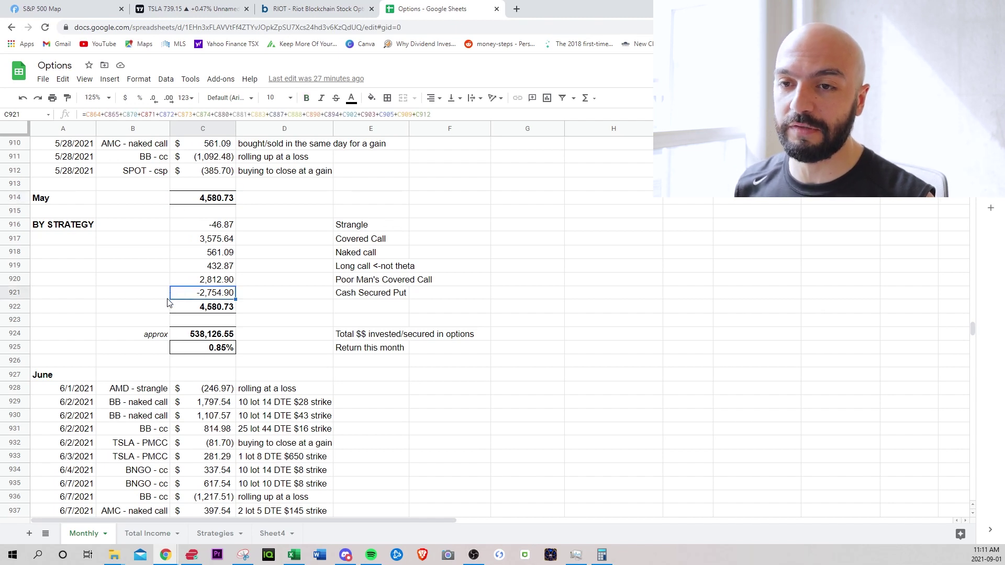
# Inspect the July TSLA - PMCC trades: note, premium formula, 7/7 and 7/8 values and combined sum.
pyautogui.scroll(-15, 185, 304)
pyautogui.scroll(-3, 191, 312)
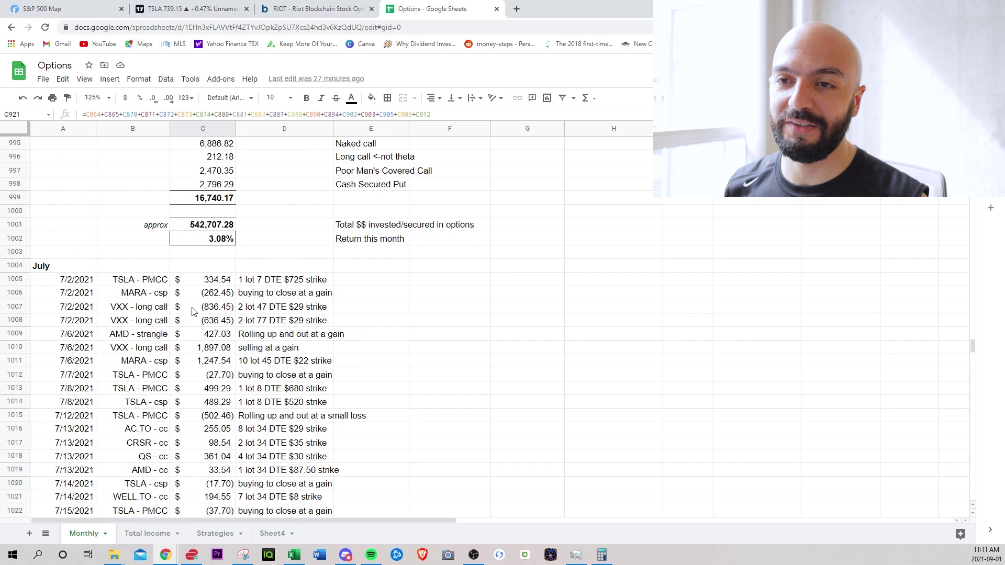
pyautogui.scroll(-1, 325, 328)
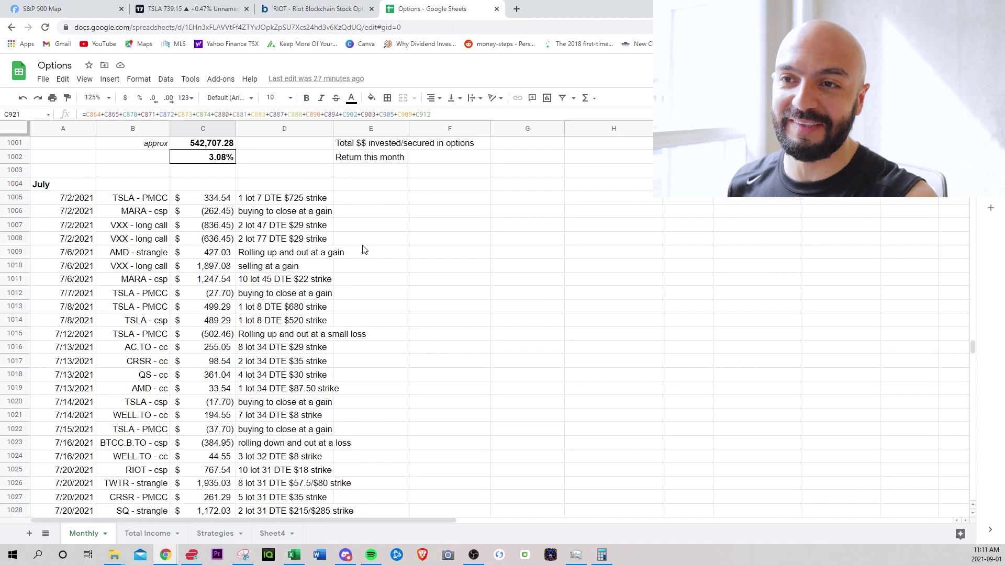
pyautogui.click(309, 201)
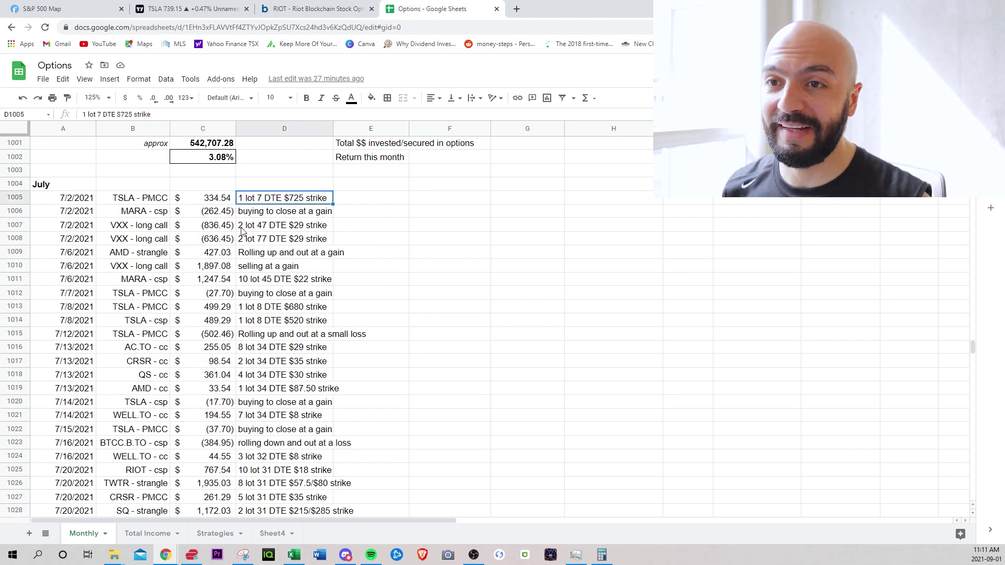
pyautogui.click(194, 205)
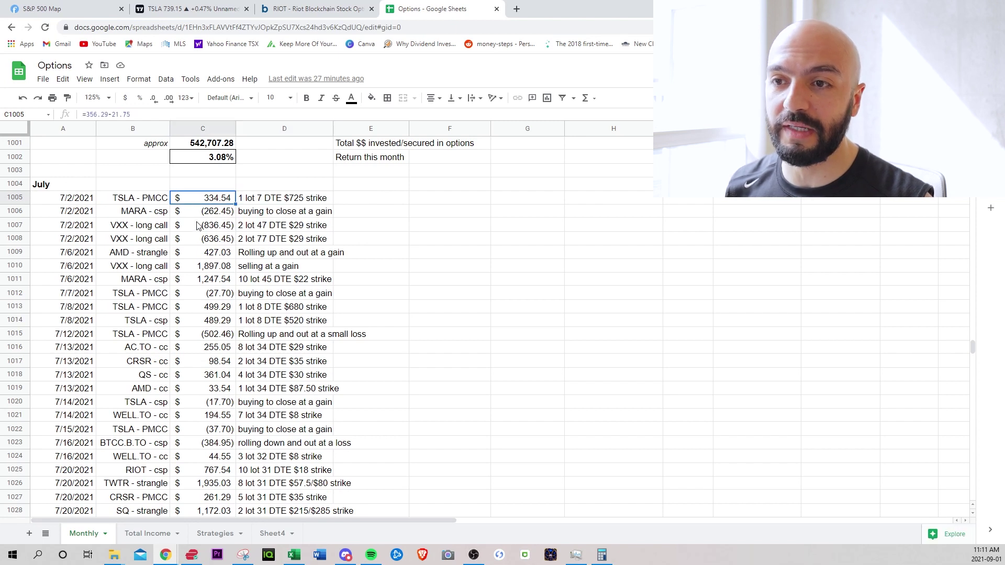
pyautogui.keyDown('ctrl'); pyautogui.click(199, 297); pyautogui.keyUp('ctrl')
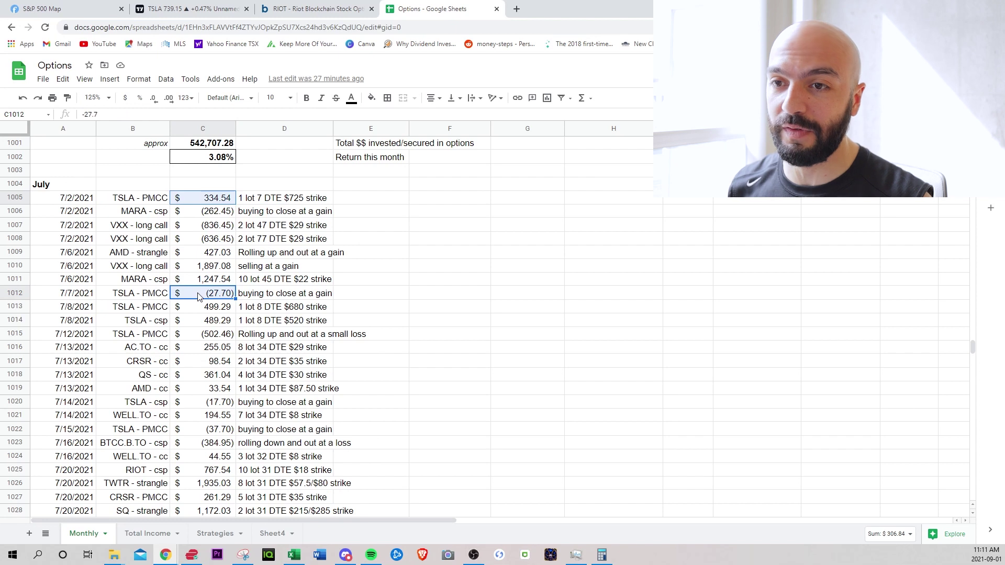
pyautogui.click(193, 311)
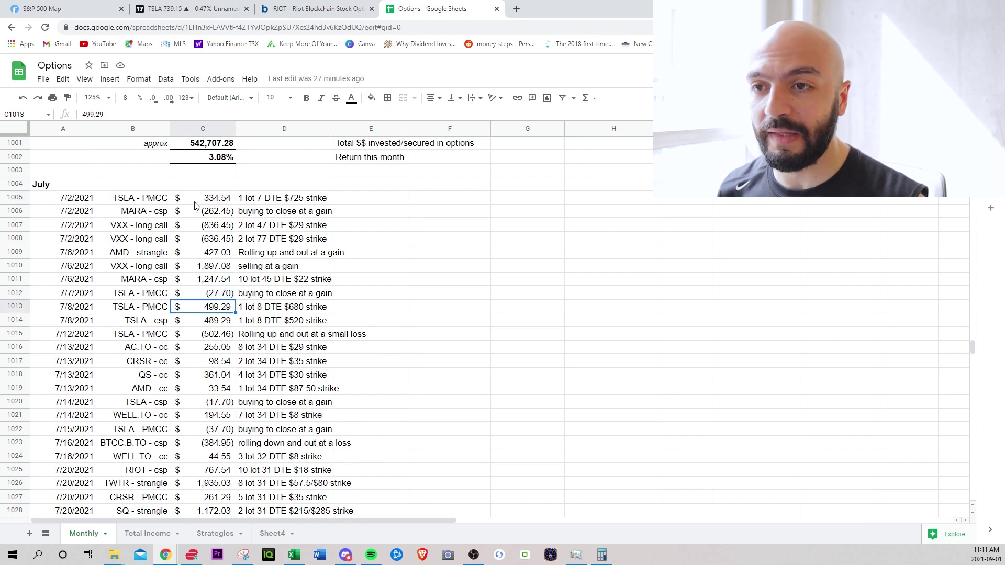
pyautogui.click(195, 199)
pyautogui.keyDown('ctrl'); pyautogui.click(194, 294); pyautogui.keyUp('ctrl')
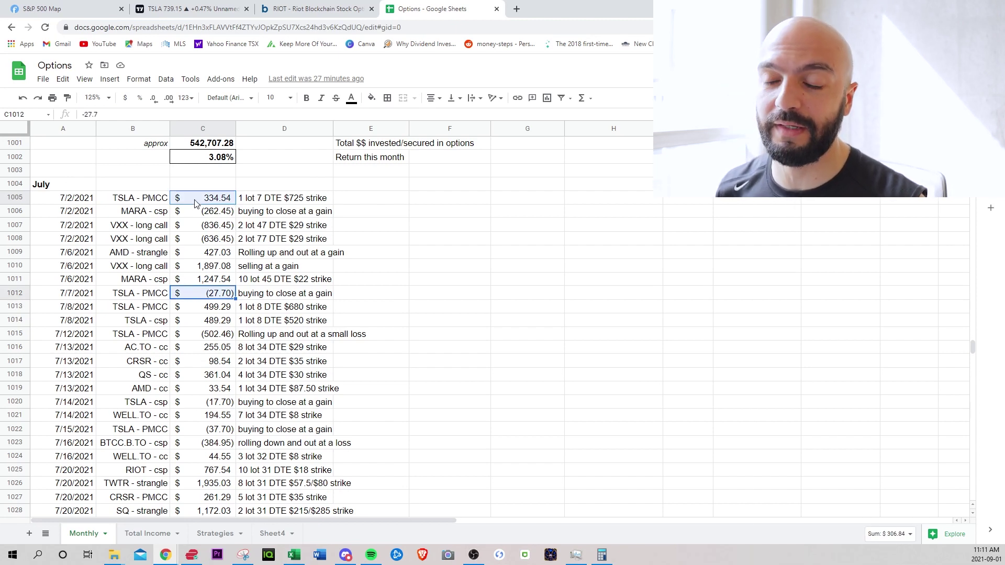
pyautogui.click(196, 202)
pyautogui.click(189, 294)
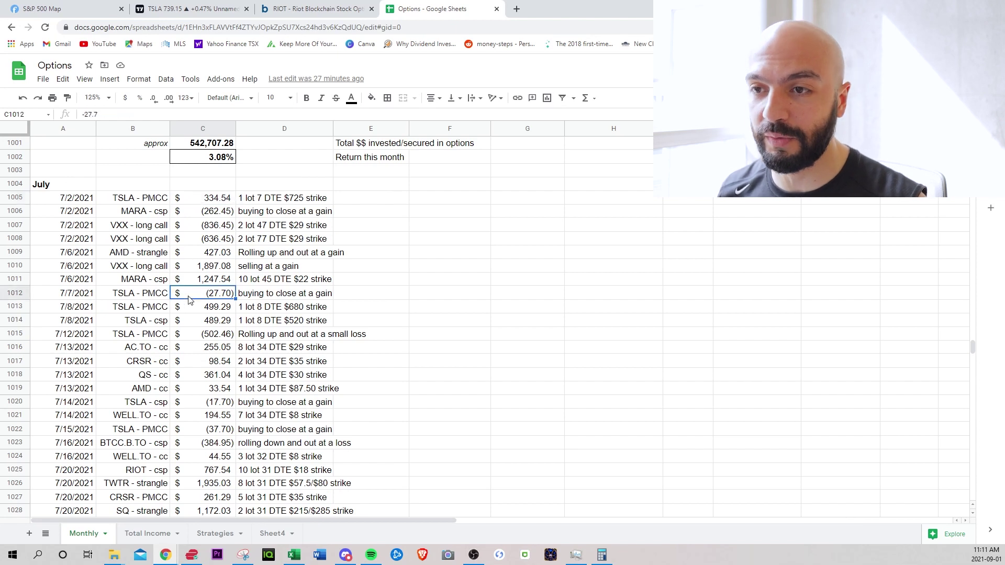
# Check the empty note on the NVDA - csp trade.
pyautogui.scroll(-3, 377, 336)
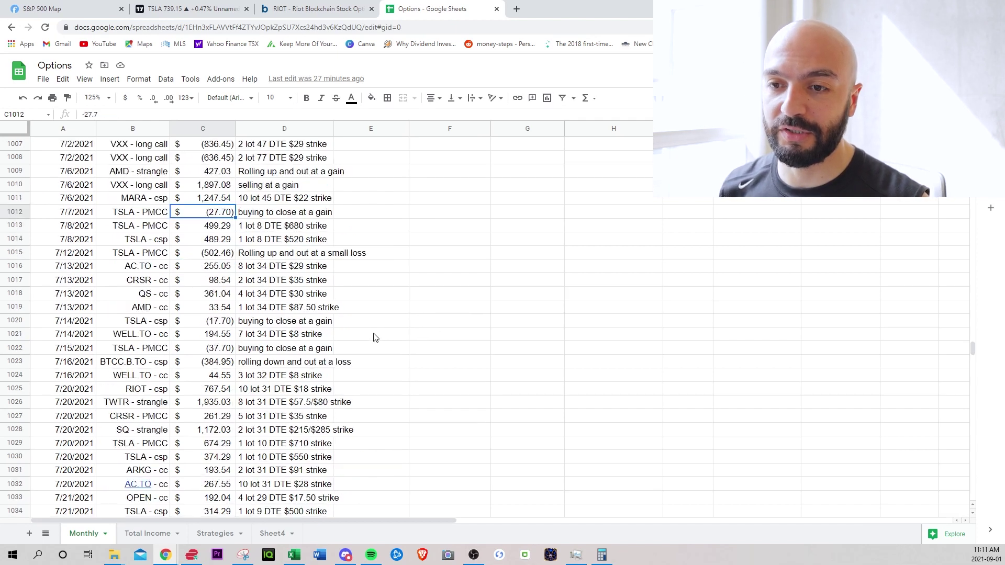
pyautogui.scroll(-2, 380, 336)
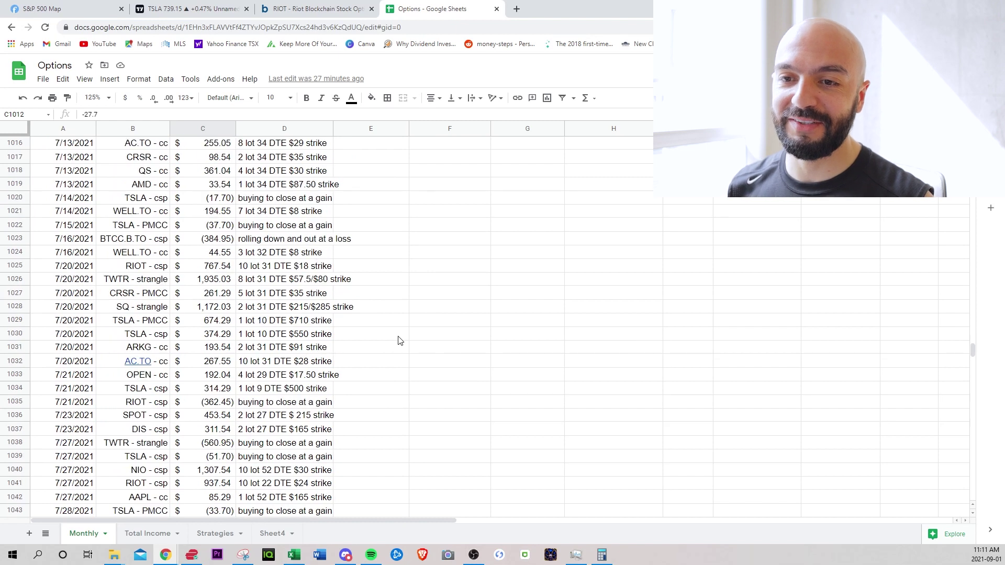
pyautogui.scroll(-1, 399, 340)
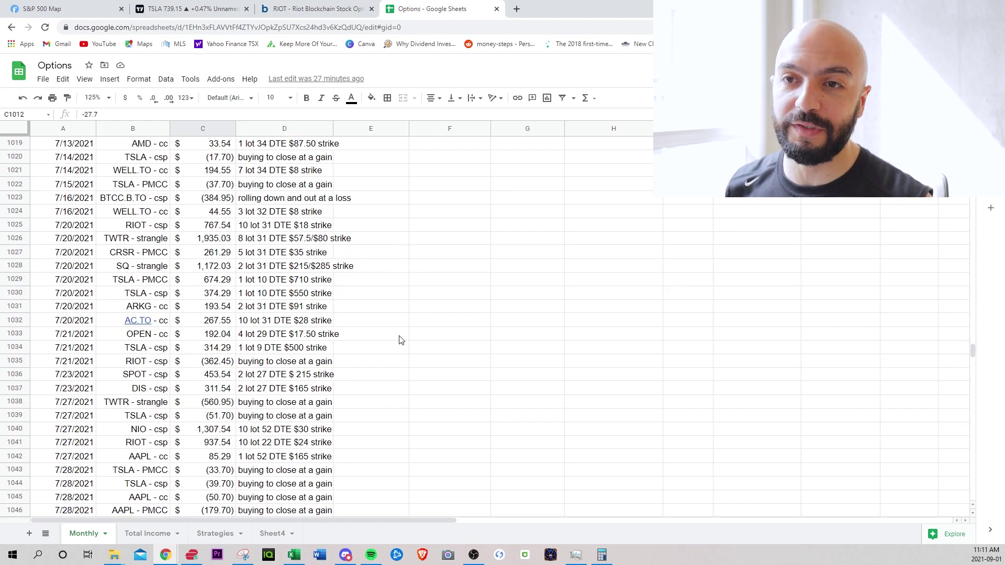
pyautogui.scroll(-2, 400, 340)
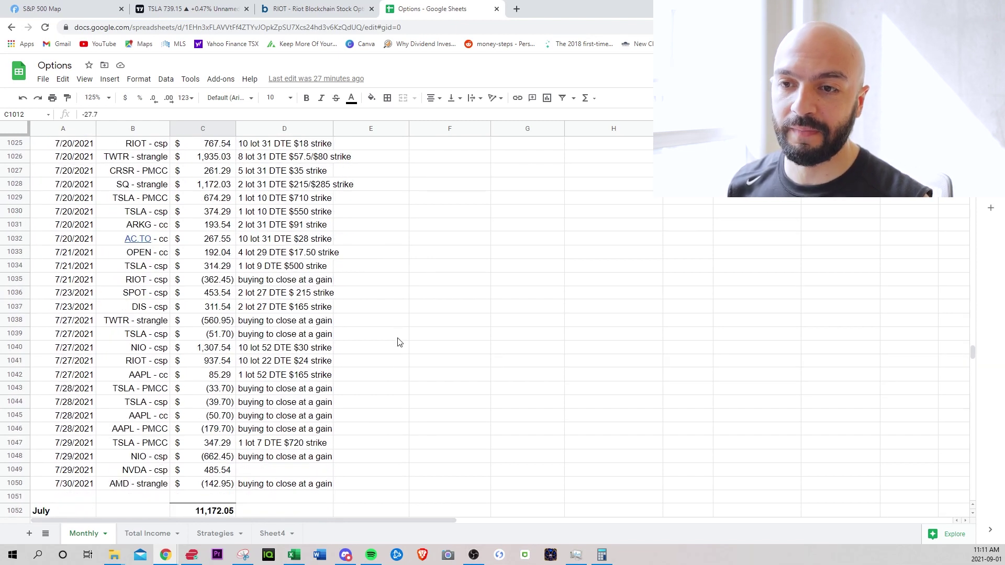
pyautogui.click(255, 471)
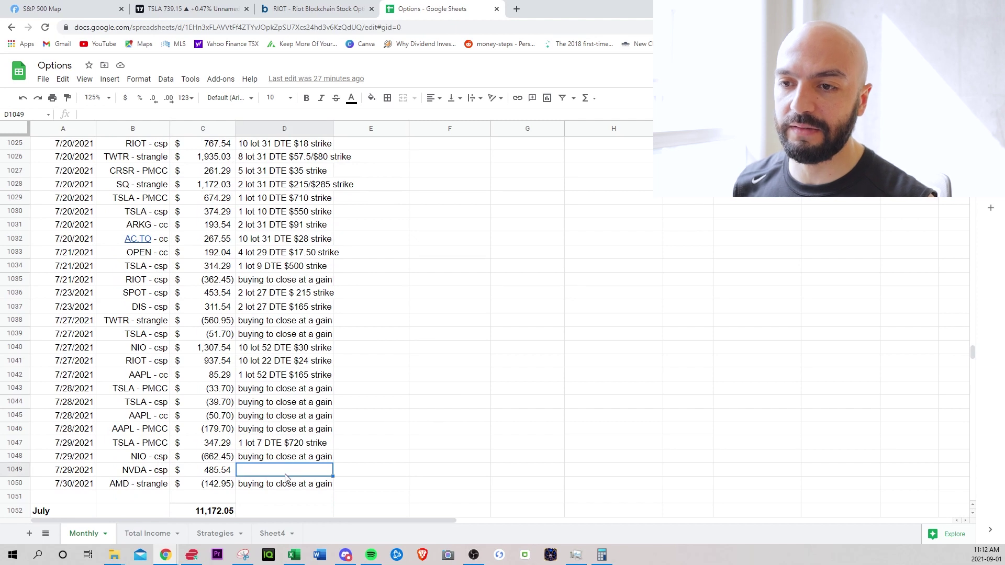
# Inspect July's Strangle, Covered Call, Naked call, Long call, PMCC and Cash Secured Put total formulas.
pyautogui.scroll(-4, 289, 420)
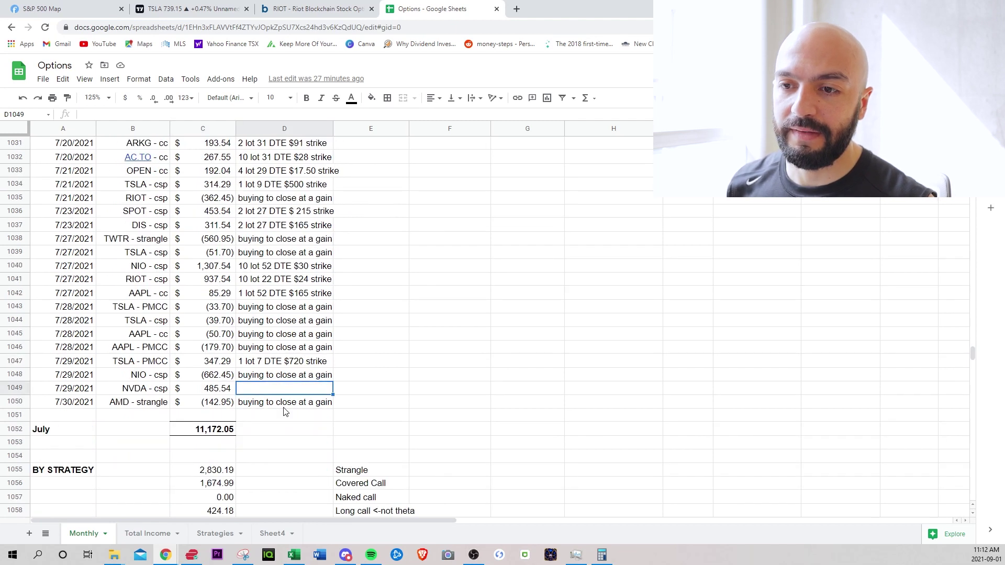
pyautogui.scroll(-1, 284, 387)
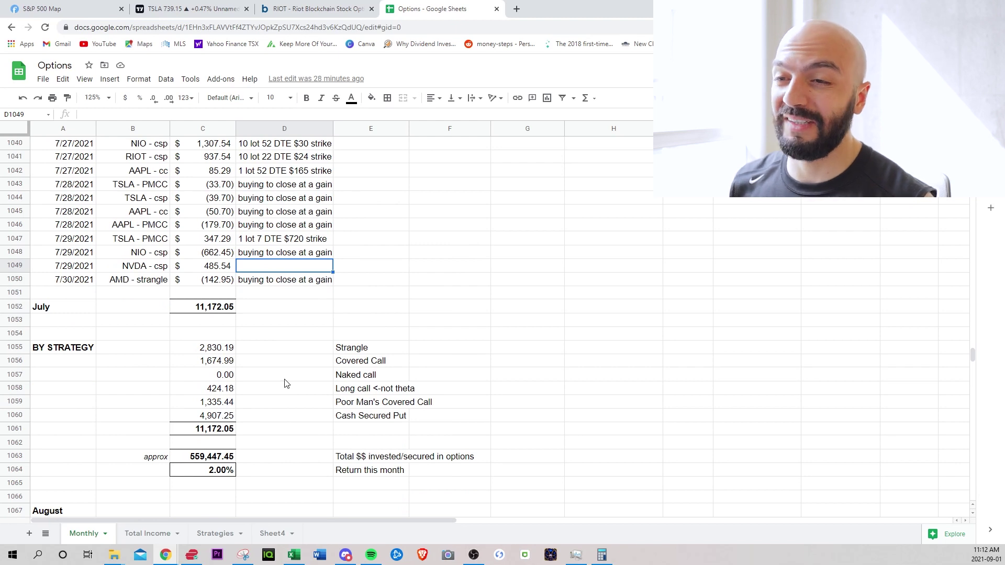
pyautogui.click(187, 353)
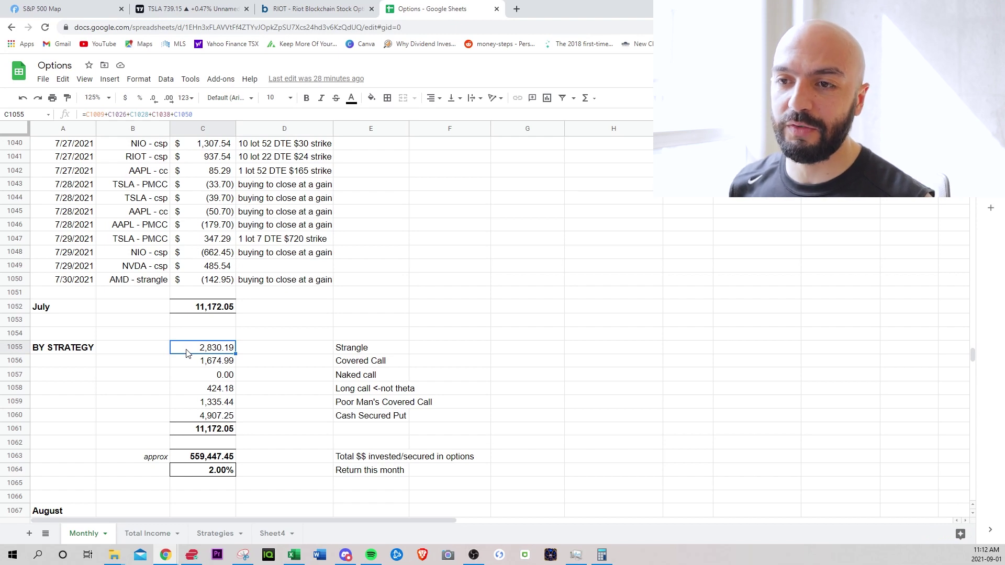
pyautogui.click(189, 364)
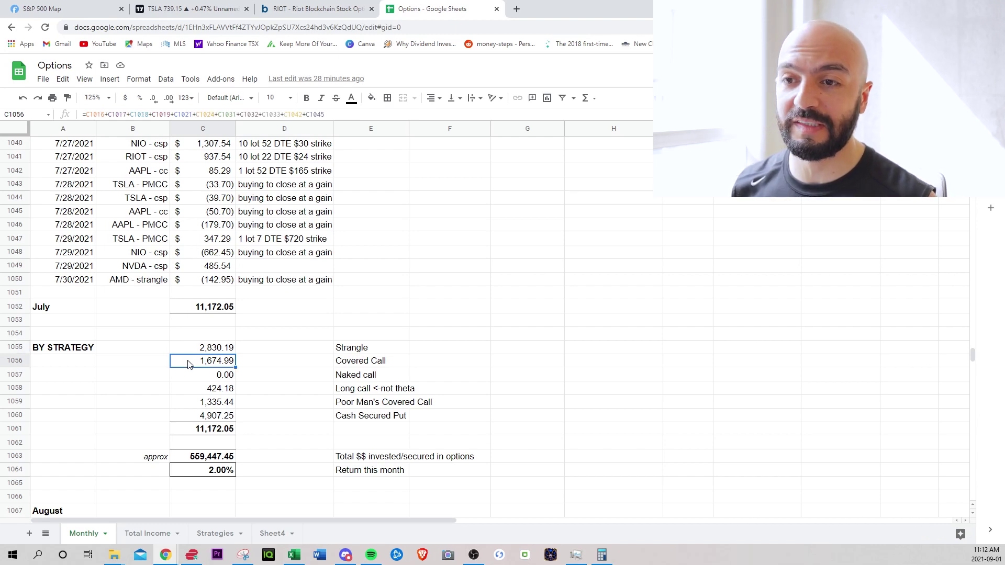
pyautogui.click(185, 377)
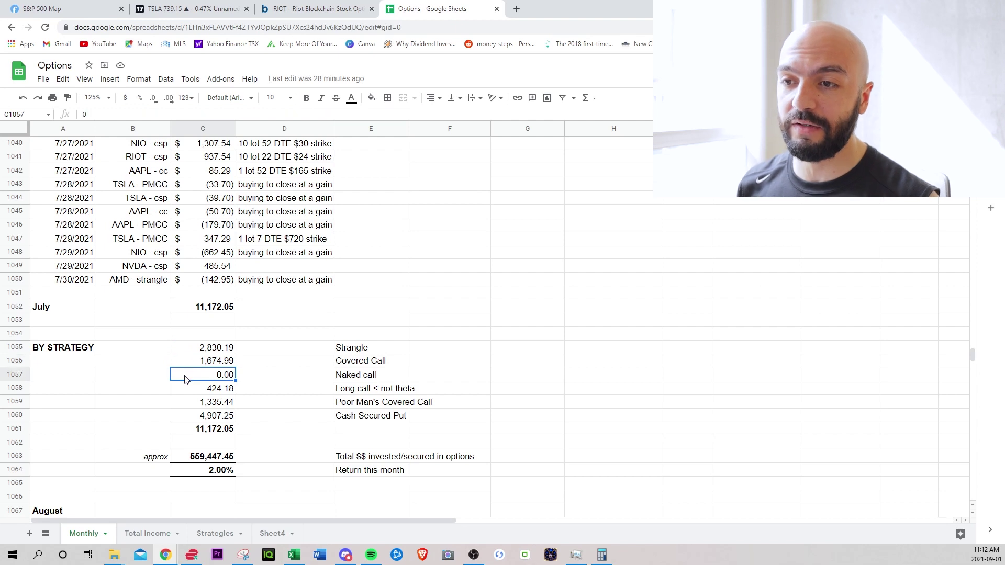
pyautogui.click(183, 391)
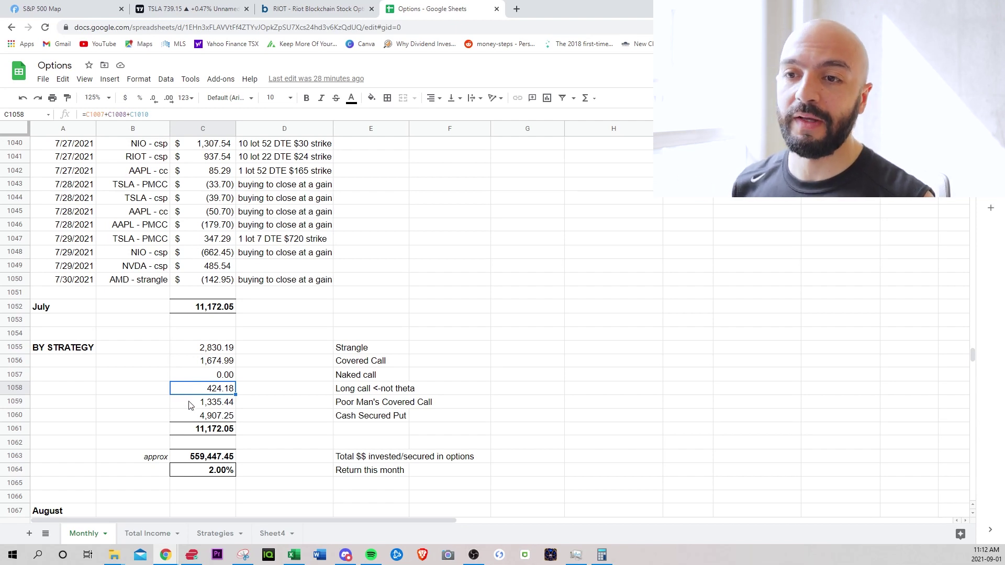
pyautogui.click(192, 407)
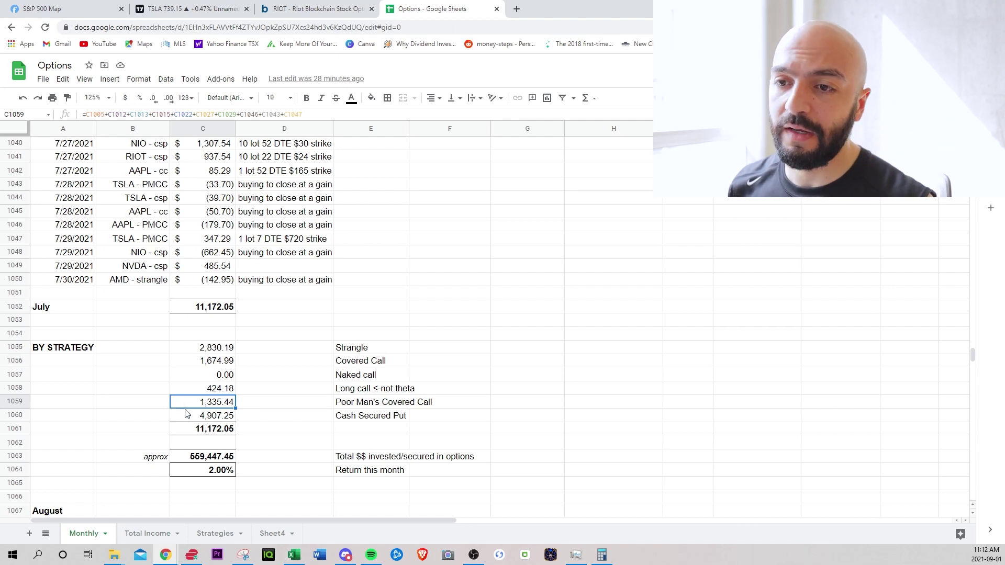
pyautogui.click(189, 418)
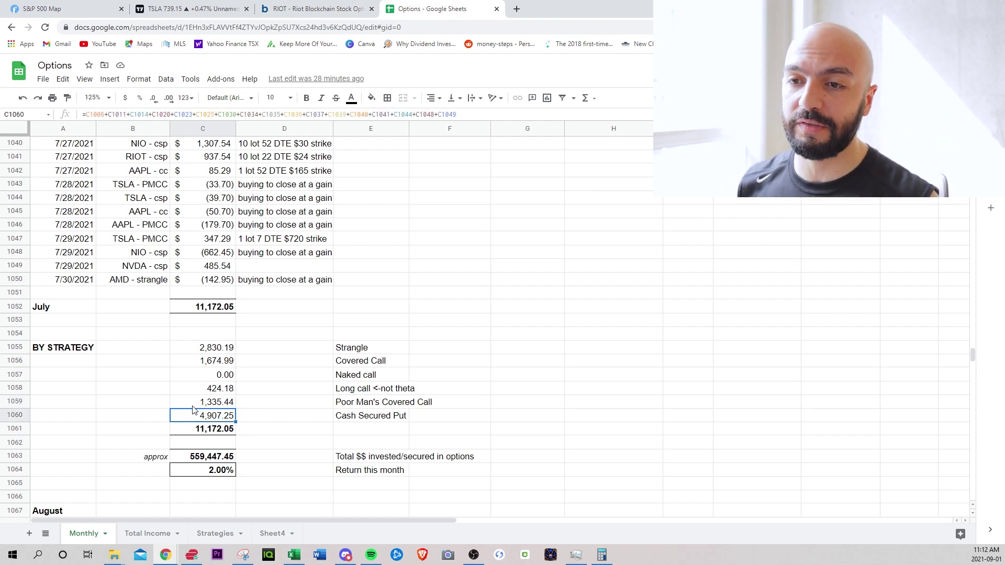
pyautogui.moveTo(367, 416); pyautogui.dragTo(213, 422)
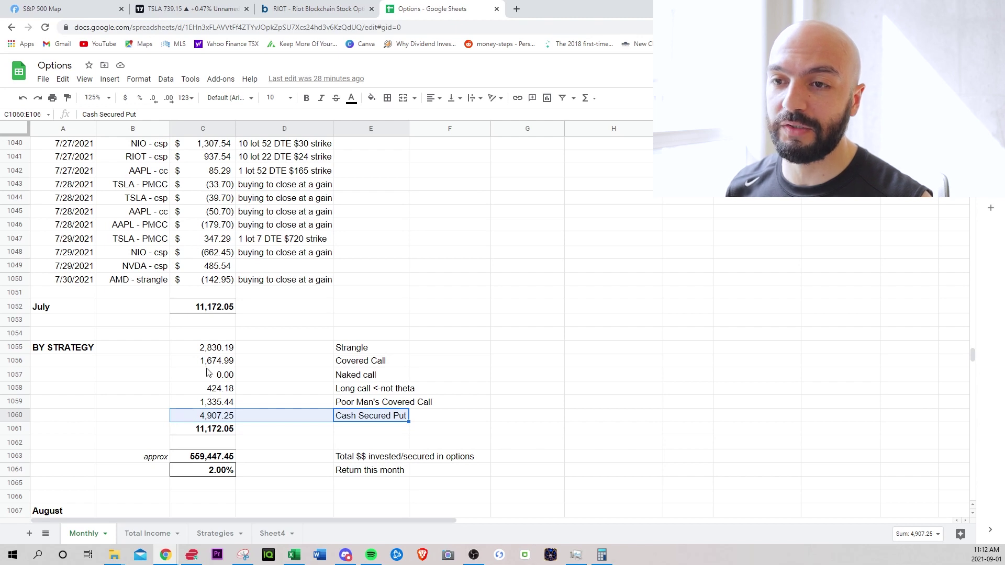
pyautogui.moveTo(191, 362); pyautogui.dragTo(343, 365)
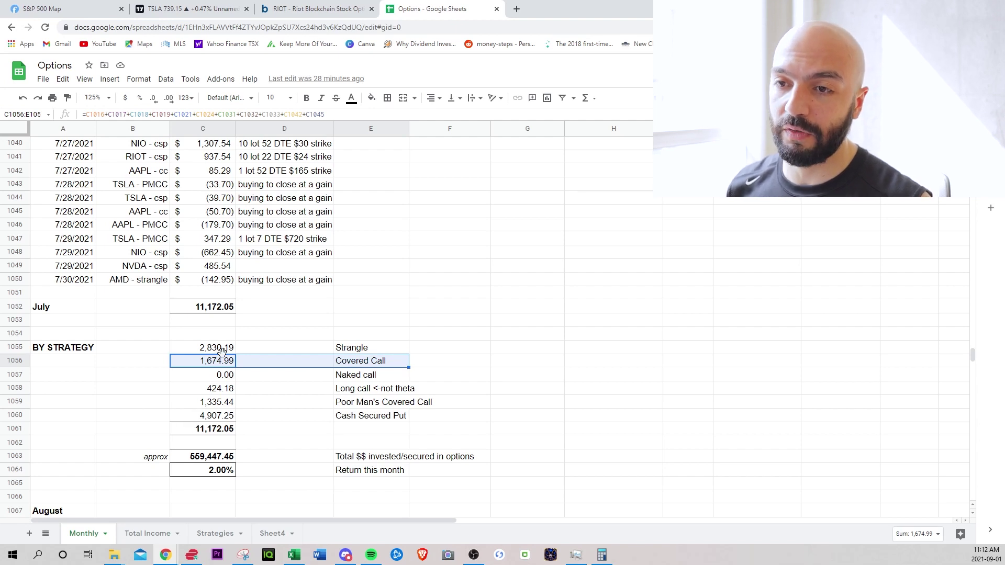
# Net the two VXX long call purchases against the 1,897.08 sale to get 424.18.
pyautogui.scroll(1, 231, 355)
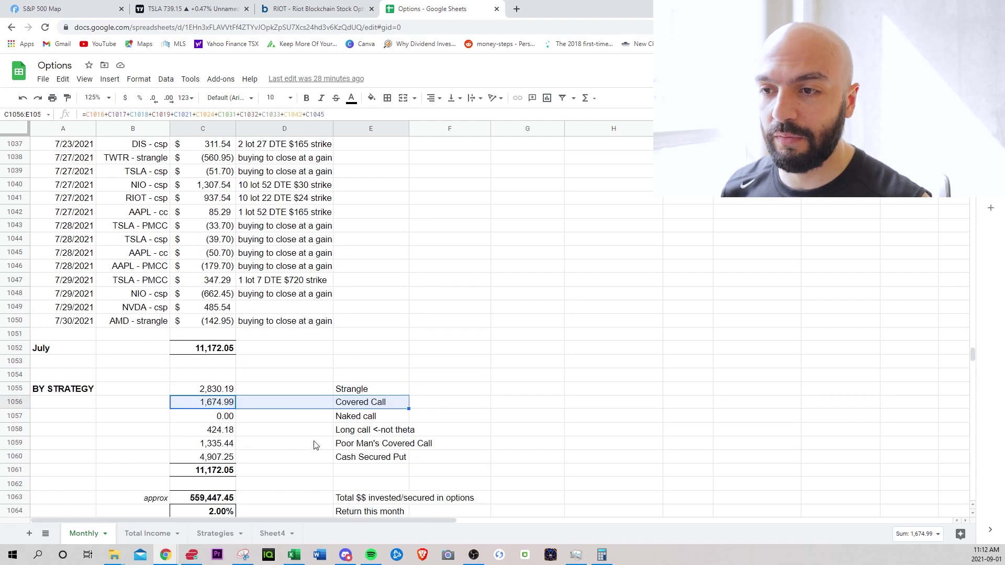
pyautogui.click(207, 434)
pyautogui.scroll(5, 215, 357)
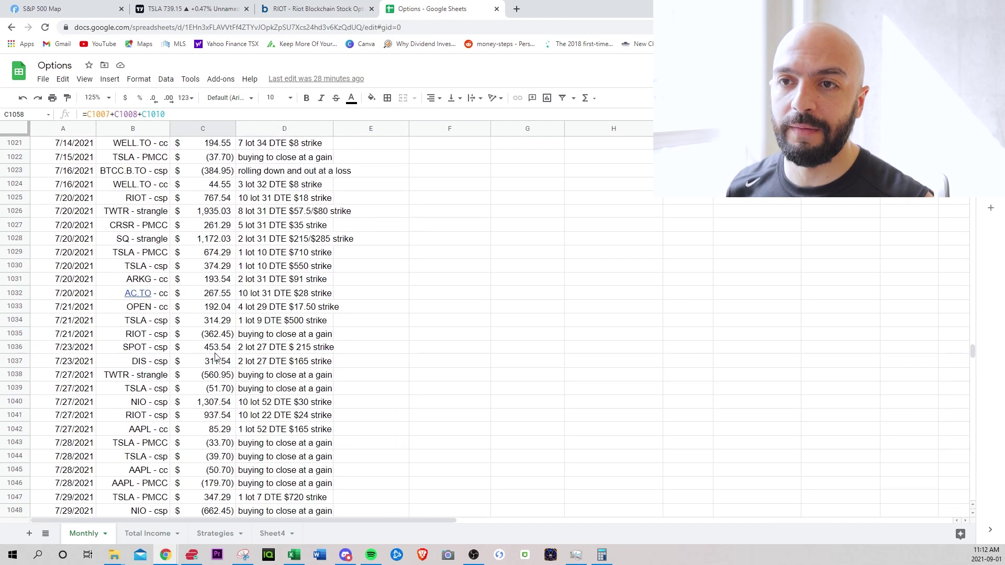
pyautogui.scroll(7, 215, 356)
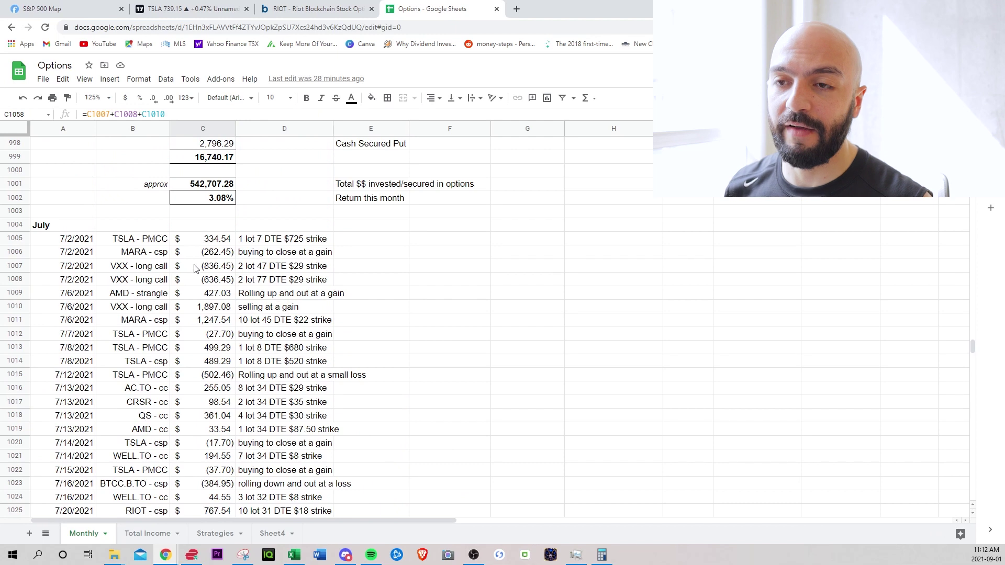
pyautogui.moveTo(194, 268); pyautogui.dragTo(200, 281)
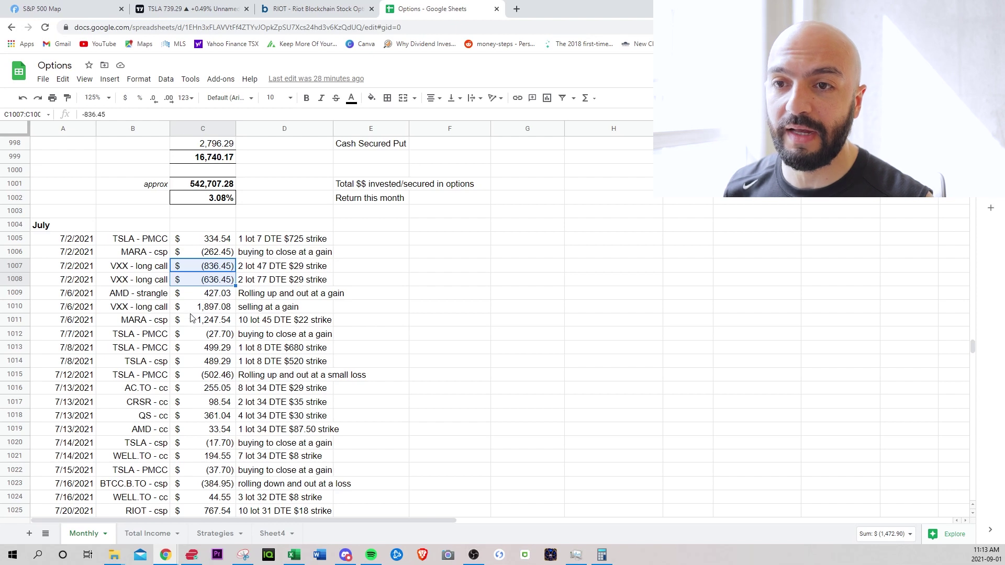
pyautogui.moveTo(198, 310); pyautogui.dragTo(196, 322)
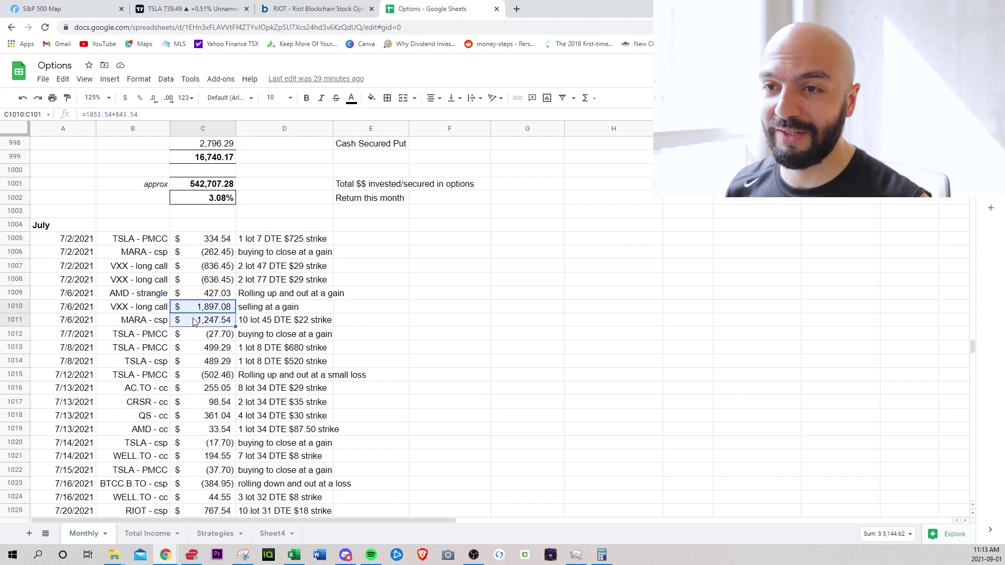
pyautogui.moveTo(196, 268); pyautogui.dragTo(199, 282)
pyautogui.click(191, 310)
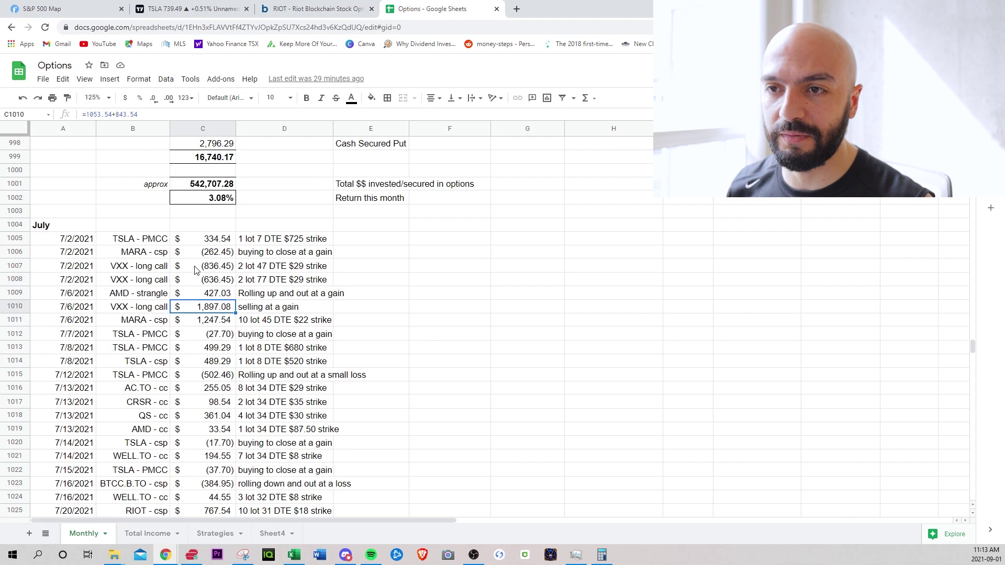
pyautogui.moveTo(197, 269); pyautogui.dragTo(198, 281)
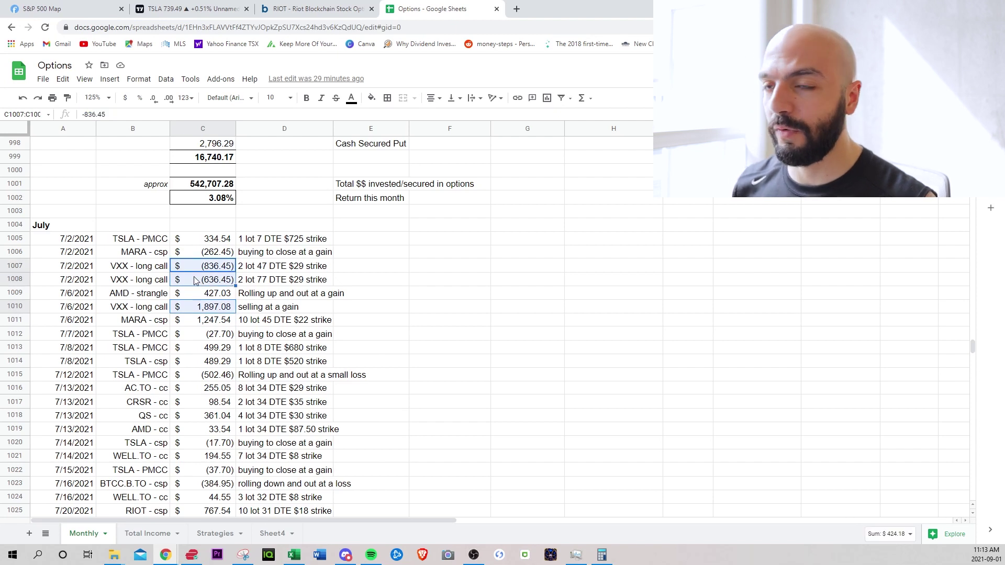
# Load the VIX chart in TradingView and pan it past the 2020 peak.
pyautogui.click(188, 9)
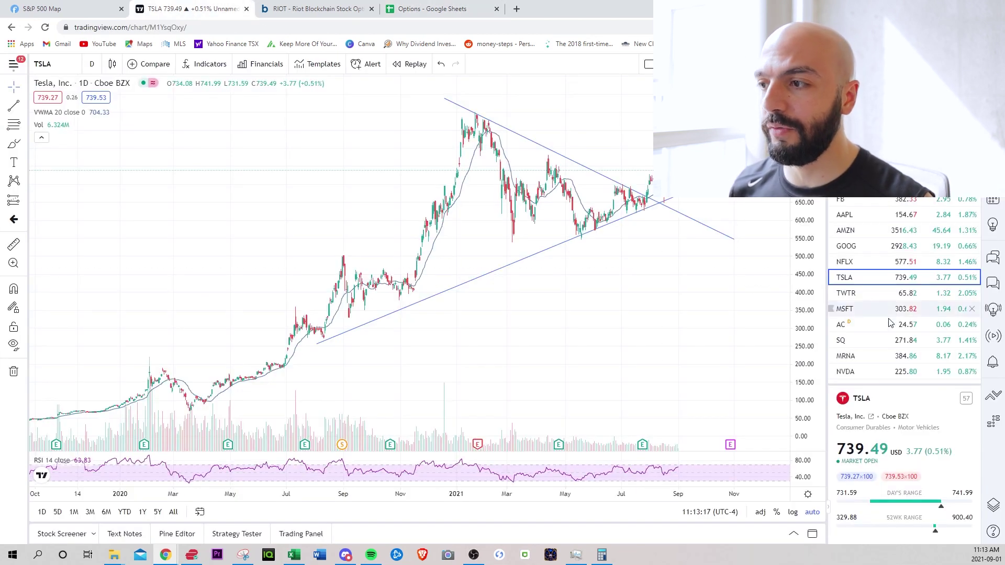
pyautogui.scroll(-5, 889, 270)
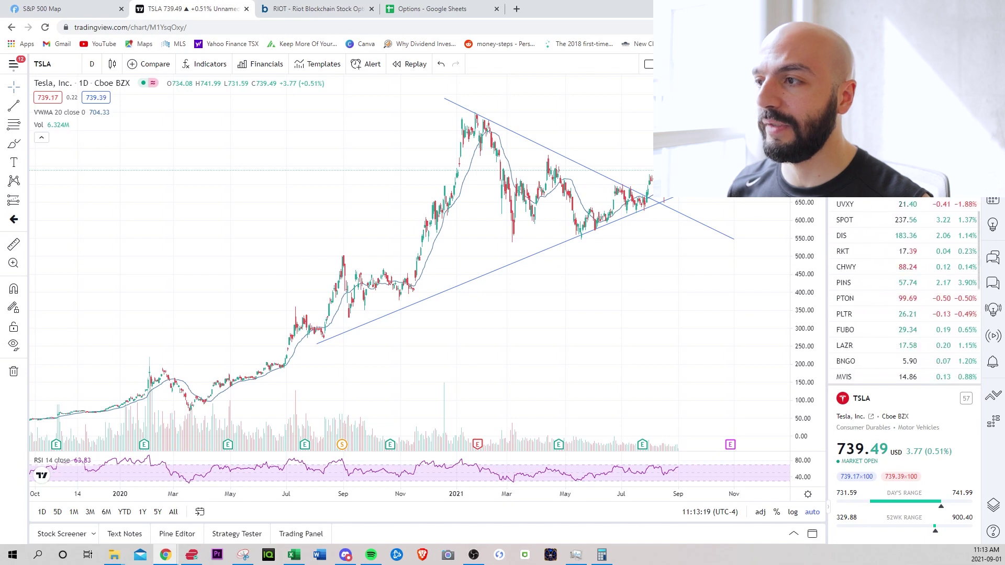
pyautogui.click(879, 254)
pyautogui.scroll(3, 348, 377)
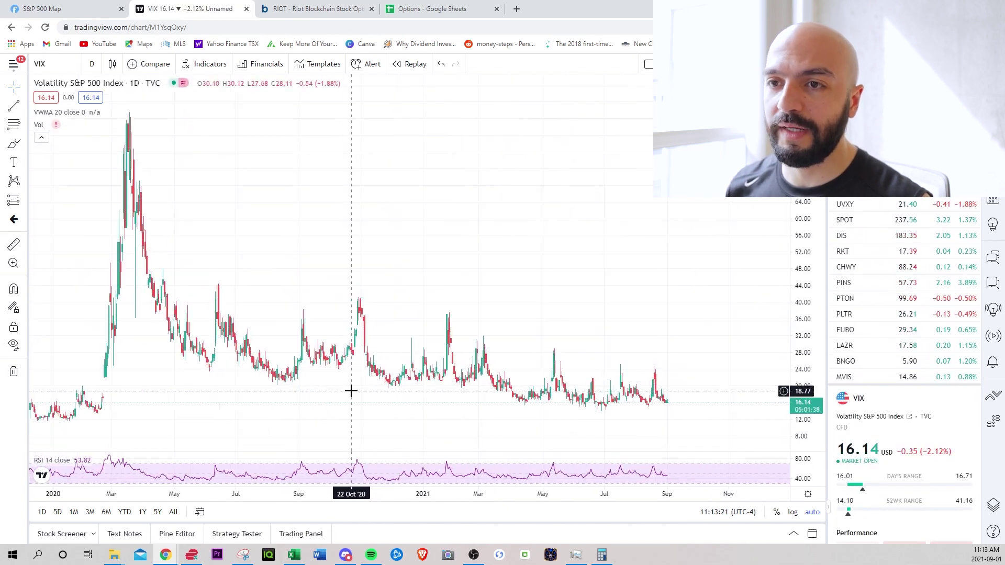
pyautogui.scroll(-3, 290, 379)
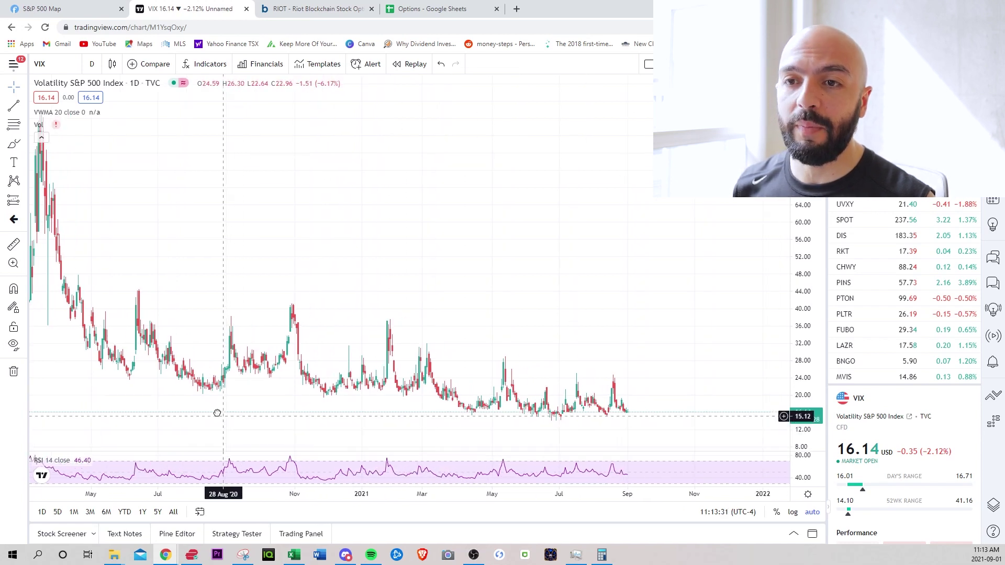
pyautogui.moveTo(217, 413); pyautogui.dragTo(191, 415)
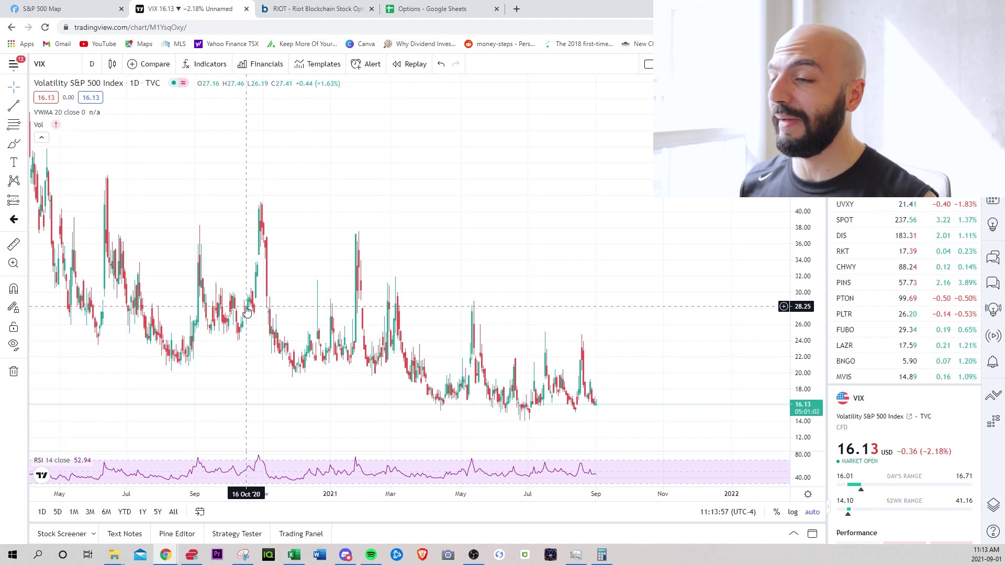
# Switch the chart to VXX and zoom into April through early September 2021.
pyautogui.click(877, 196)
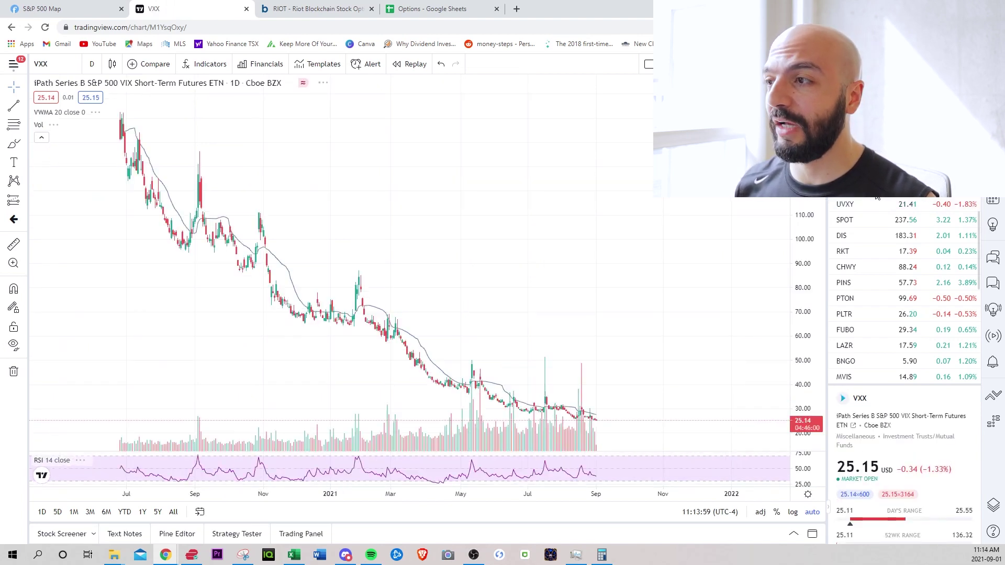
pyautogui.scroll(5, 306, 382)
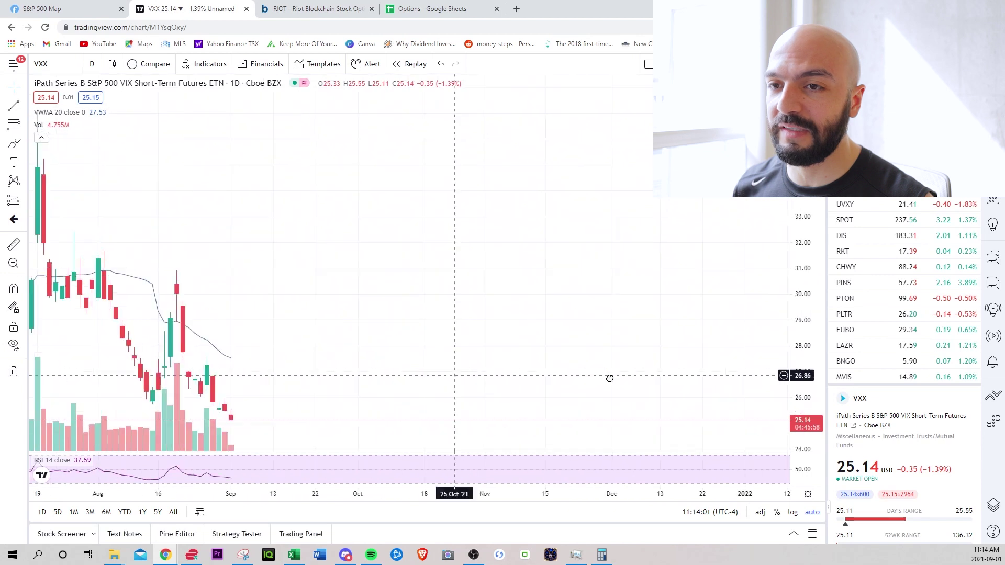
pyautogui.hscroll(-10, 576, 366)
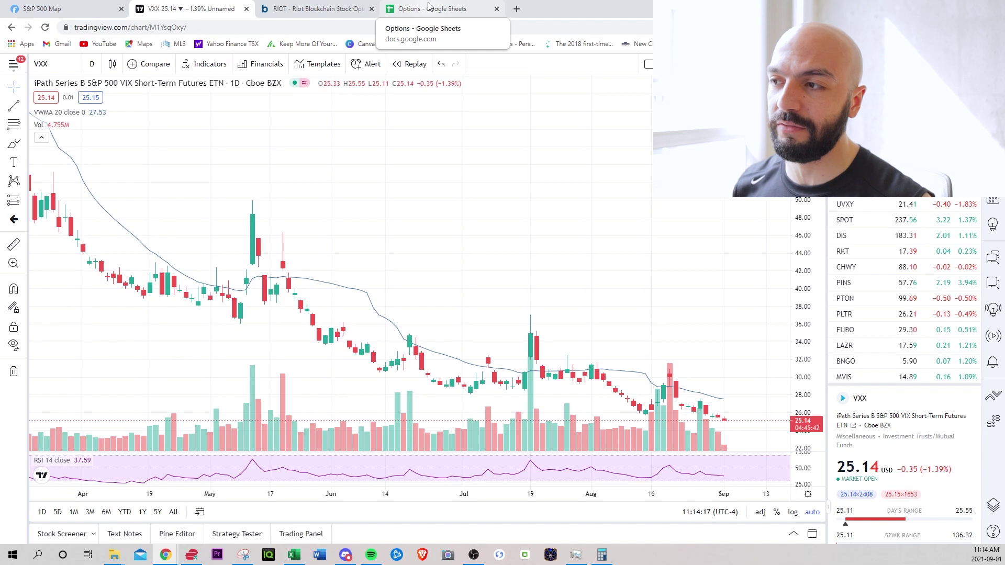
pyautogui.click(428, 7)
# Sum the TWTR strangle credit 1,935.03 and closing cost (560.95) to net 1,374.08.
pyautogui.scroll(-1, 363, 339)
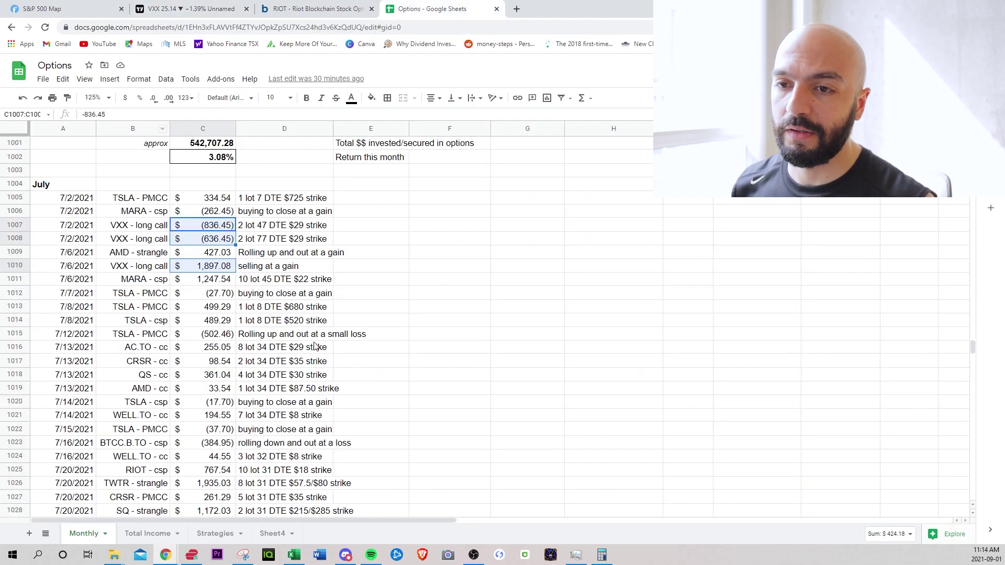
pyautogui.scroll(-3, 314, 345)
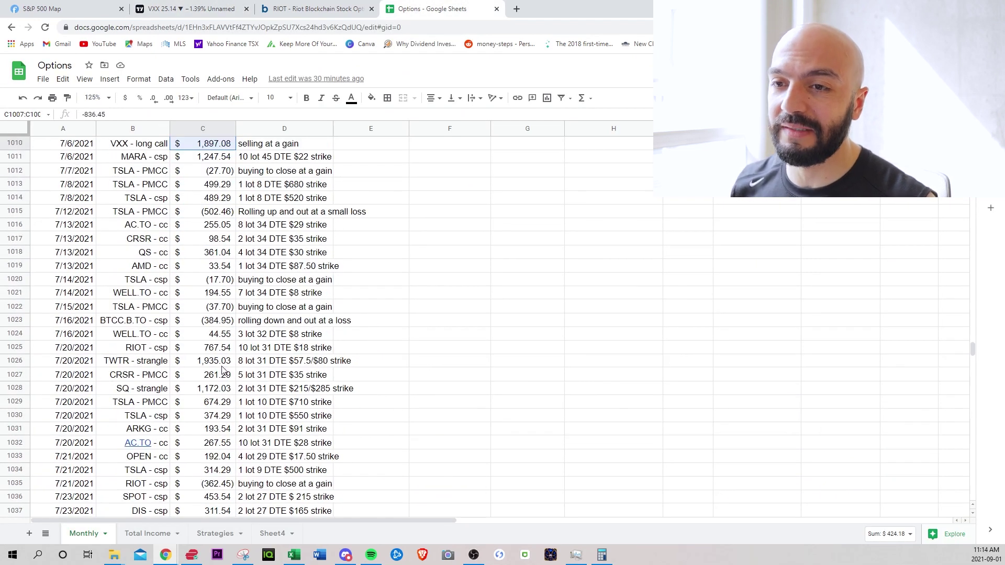
pyautogui.click(208, 364)
pyautogui.scroll(-4, 207, 365)
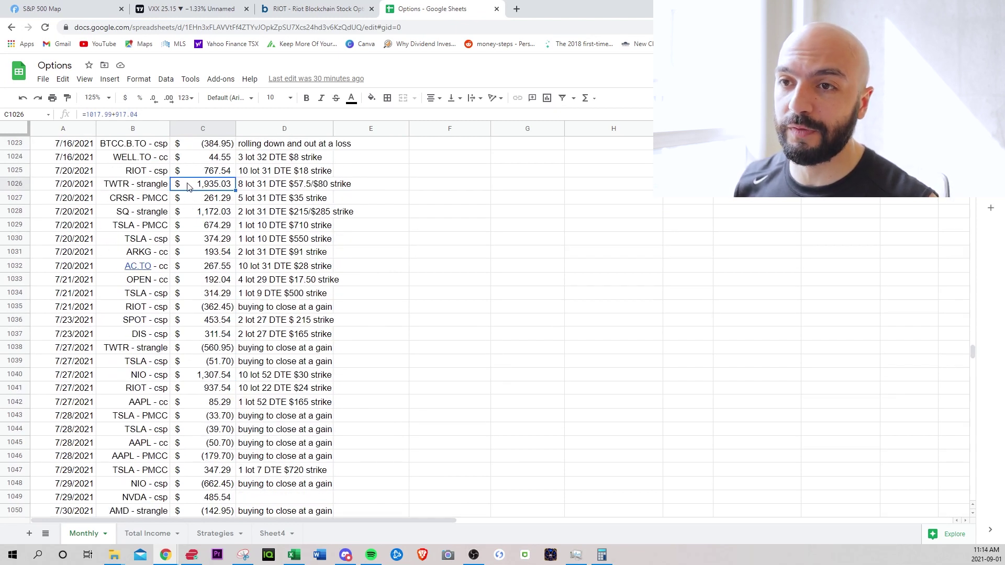
pyautogui.keyDown('ctrl'); pyautogui.click(189, 353); pyautogui.keyUp('ctrl')
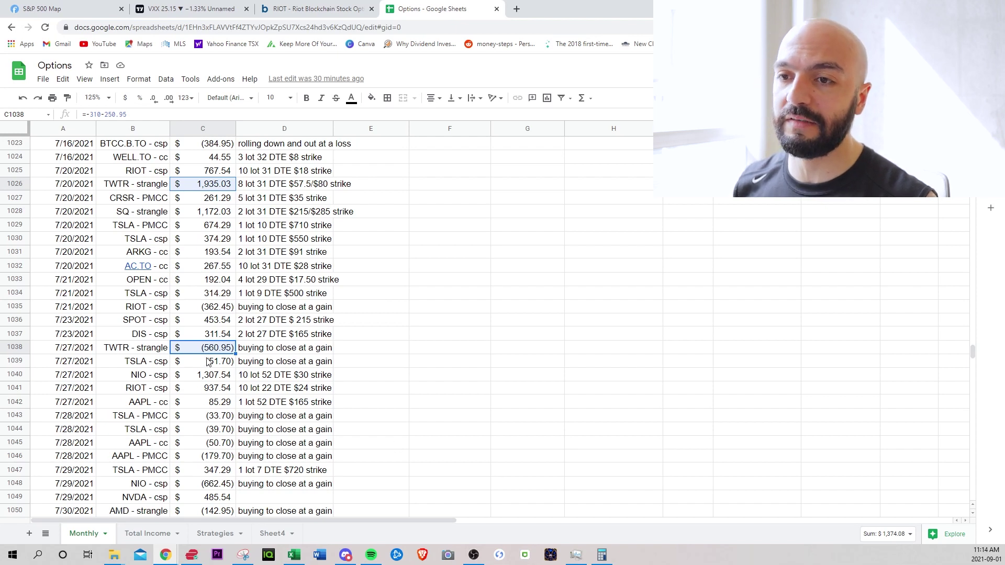
pyautogui.scroll(-7, 207, 362)
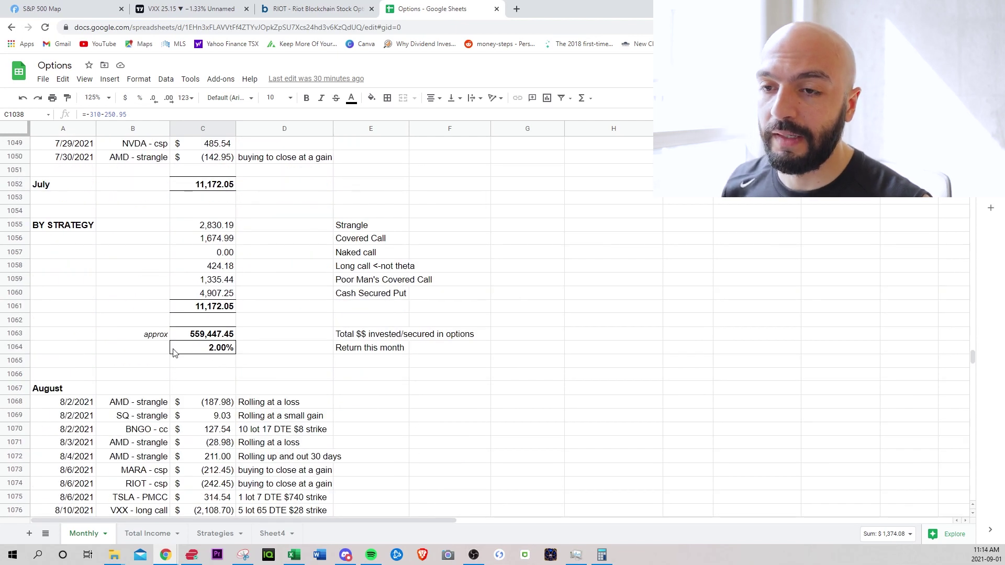
pyautogui.scroll(-3, 176, 351)
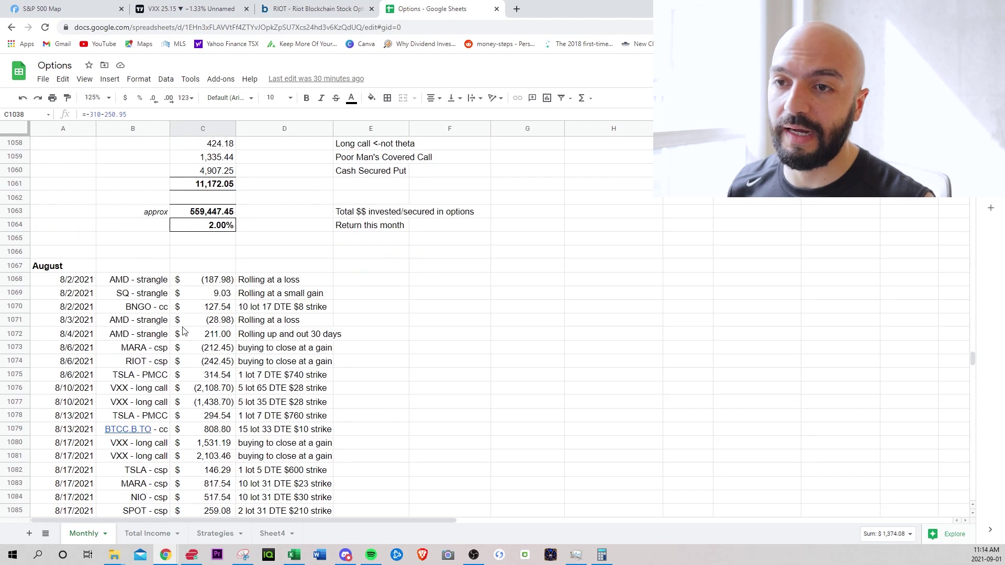
# Inspect August's Strangle, Covered Call, Naked call, Long call, PMCC and Cash Secured Put total formulas.
pyautogui.scroll(-11, 186, 324)
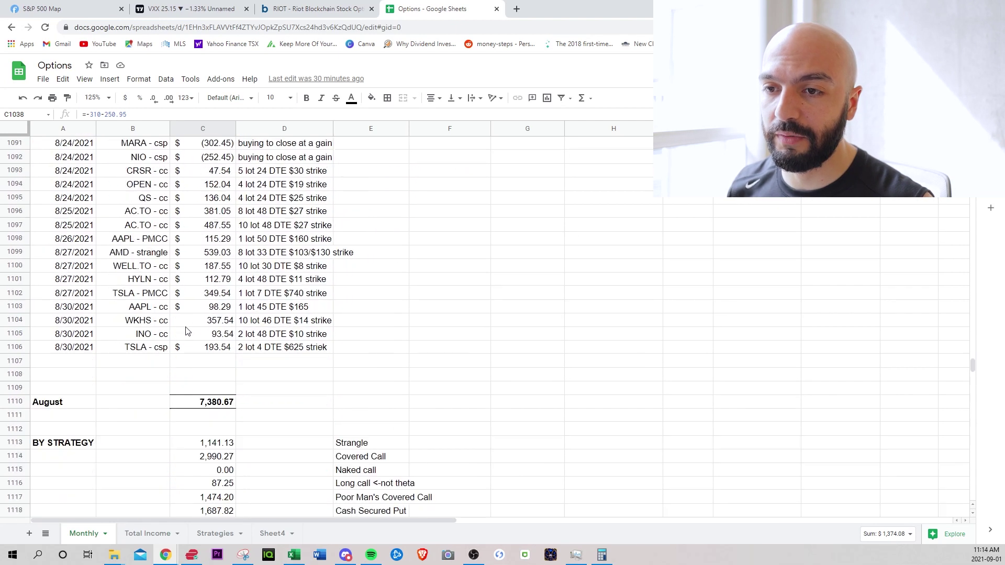
pyautogui.scroll(-2, 187, 331)
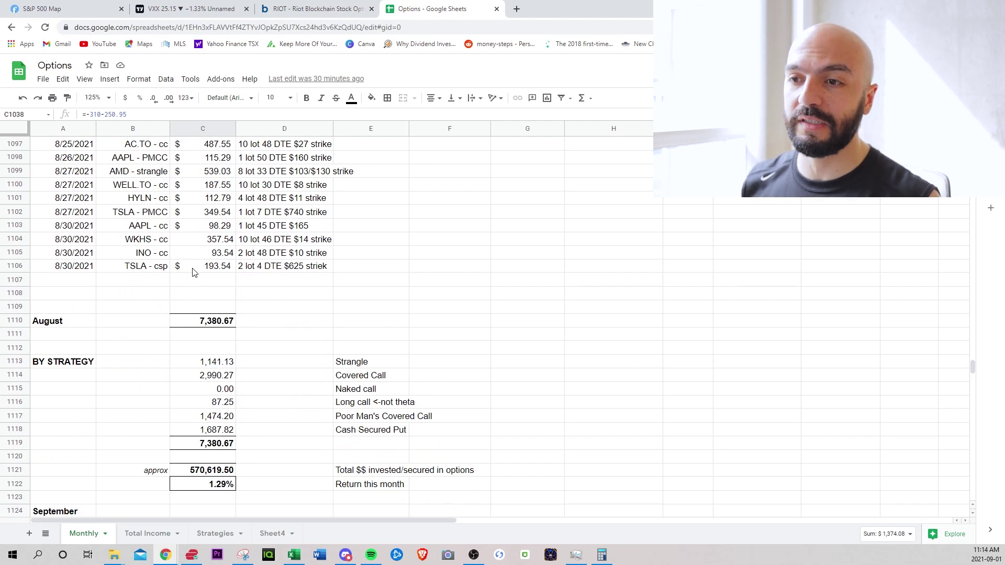
pyautogui.click(183, 364)
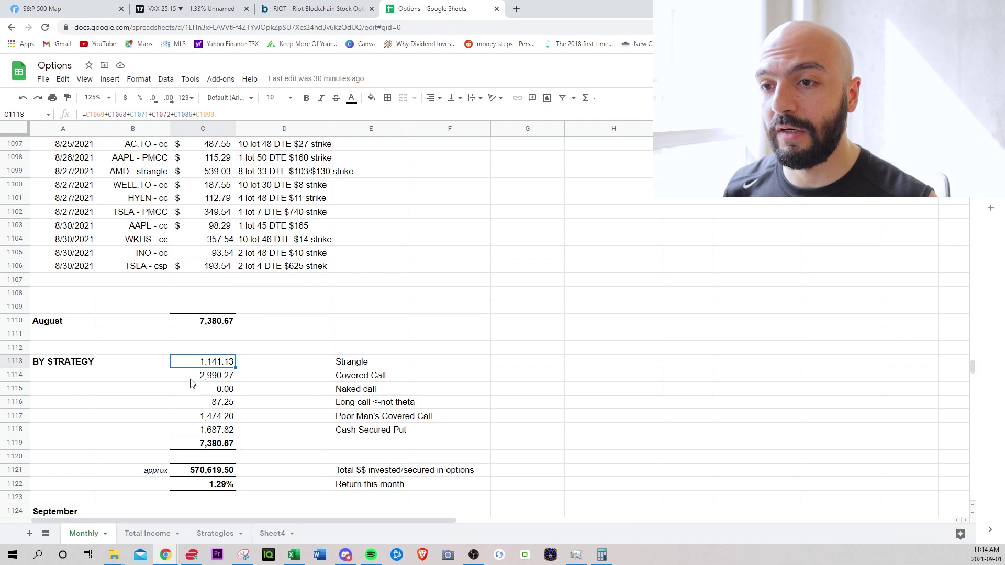
pyautogui.click(191, 382)
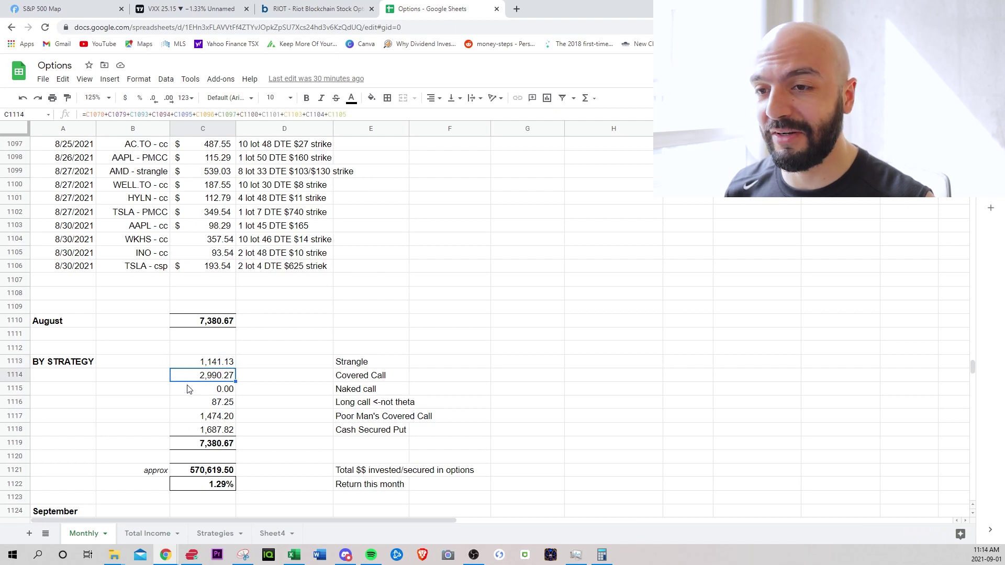
pyautogui.click(186, 392)
pyautogui.click(188, 406)
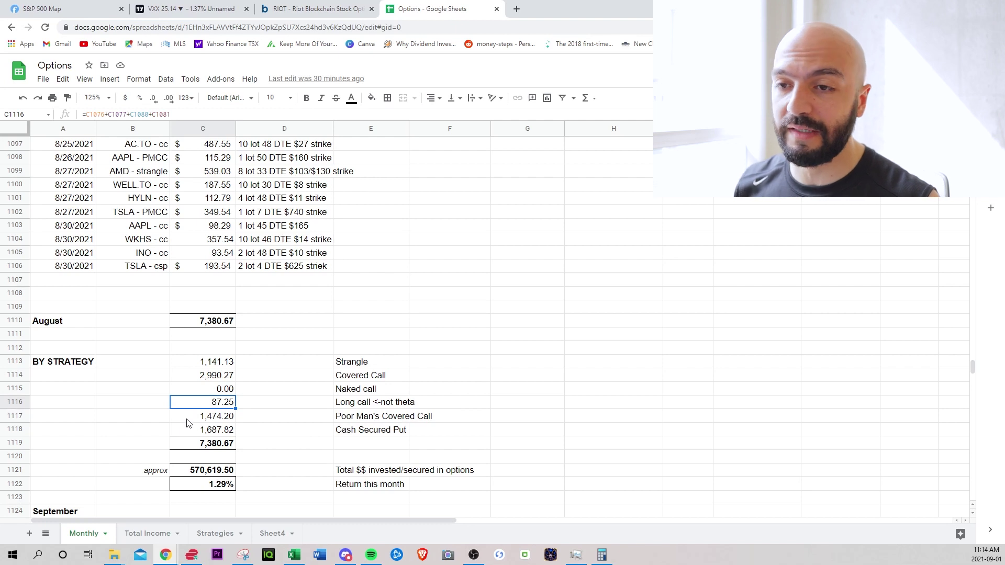
pyautogui.click(188, 418)
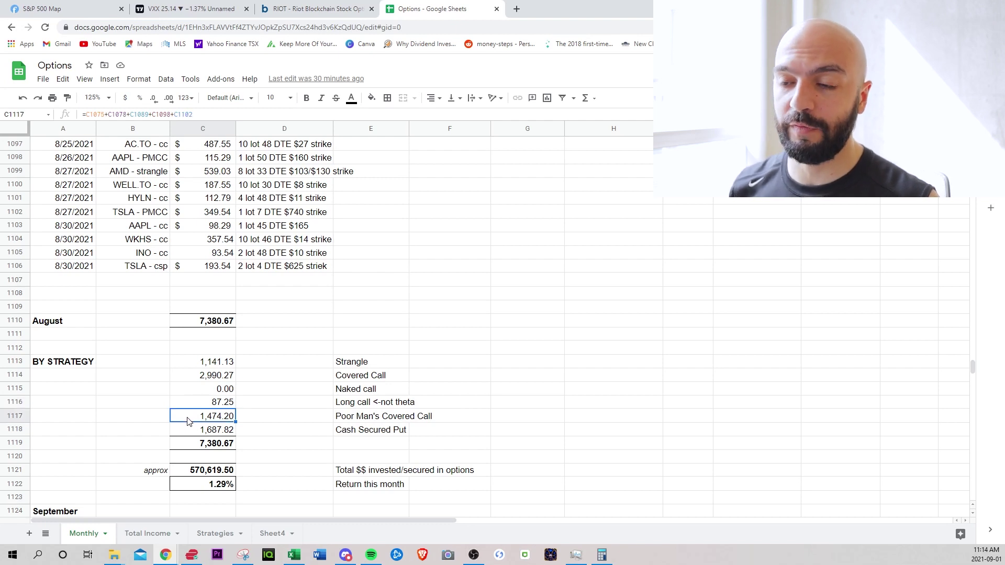
pyautogui.click(194, 432)
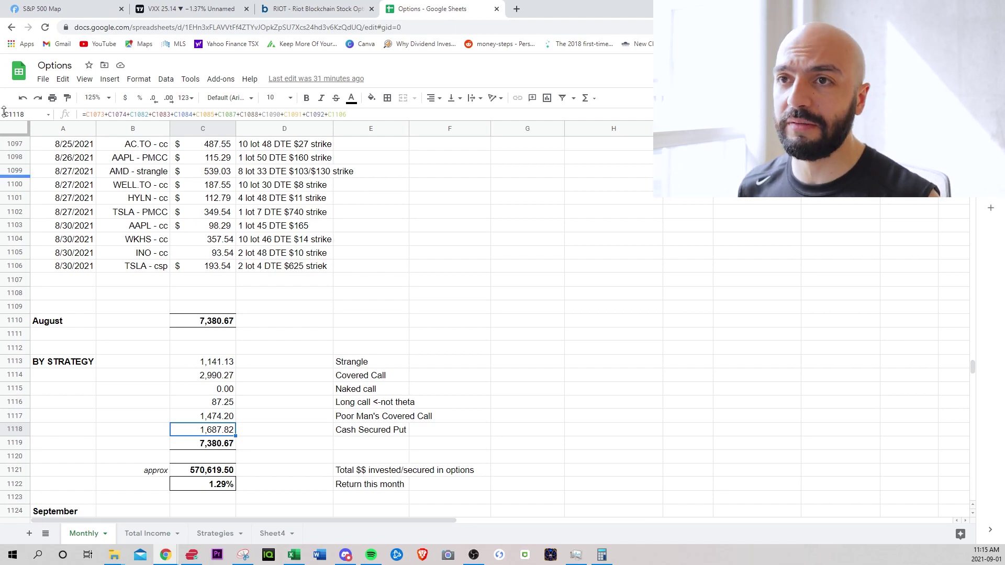
# Zoom the SPY daily chart out to 2020, then check August's =sum(C1068:C1109) total.
pyautogui.click(176, 4)
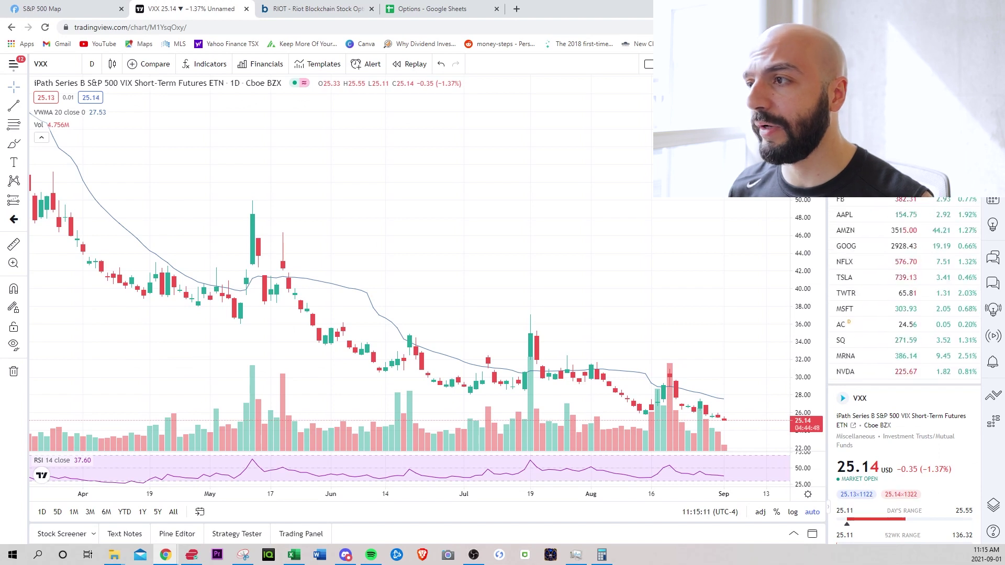
pyautogui.scroll(-5, 566, 251)
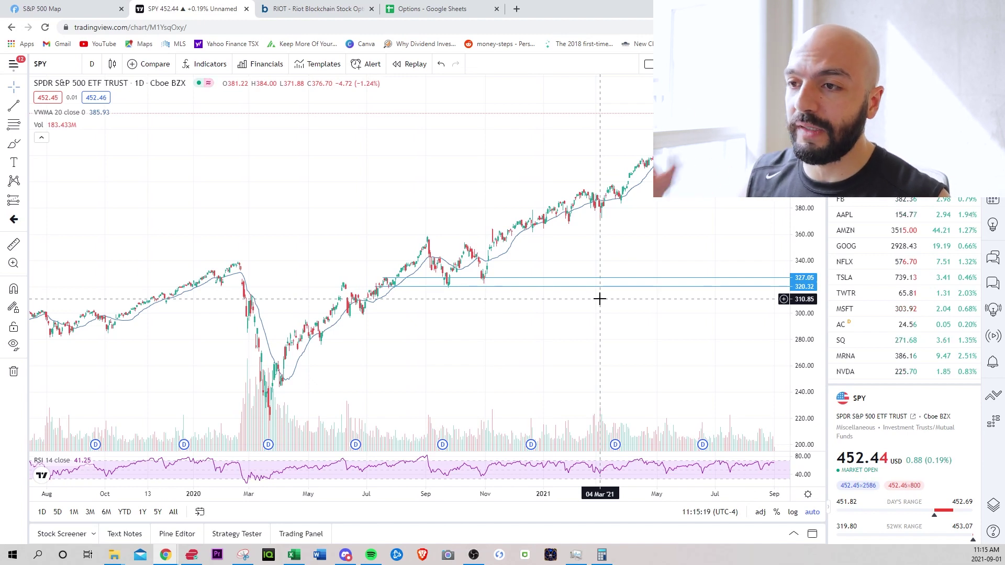
pyautogui.scroll(2, 600, 303)
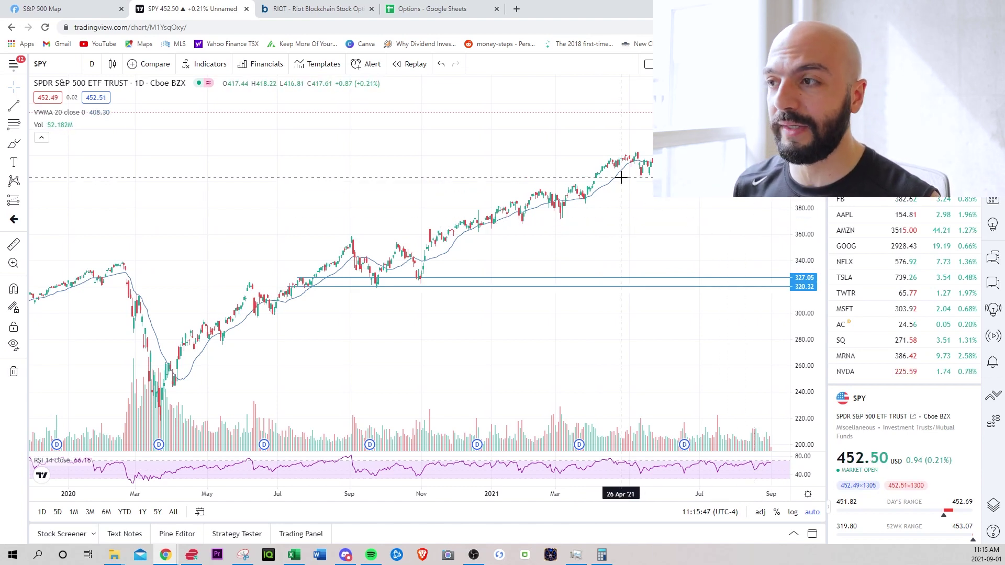
pyautogui.click(441, 13)
pyautogui.click(184, 325)
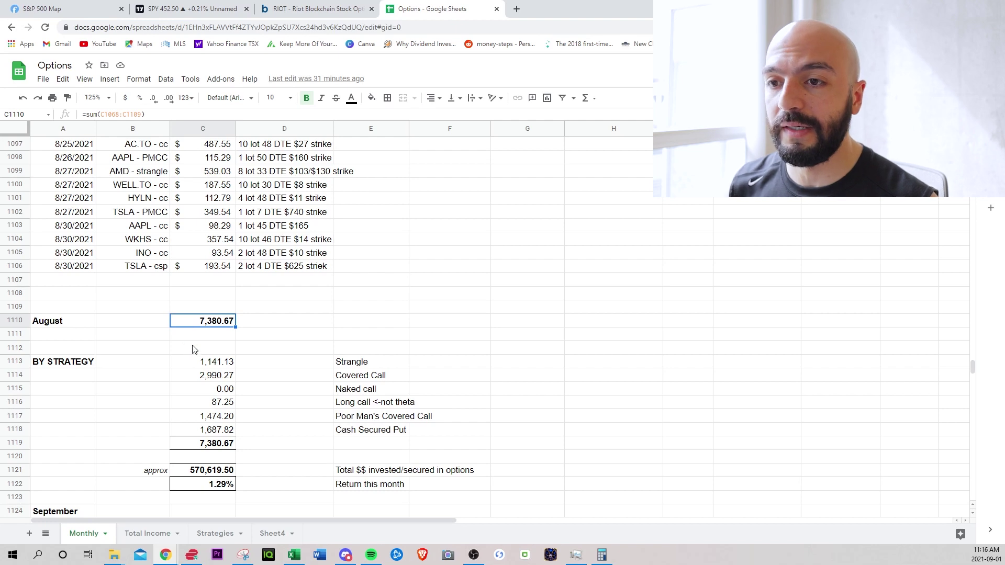
# Sum the August MARA, NIO and TWTR put premiums plus the 8/24 buy-to-close losses.
pyautogui.scroll(2, 208, 356)
pyautogui.scroll(7, 208, 356)
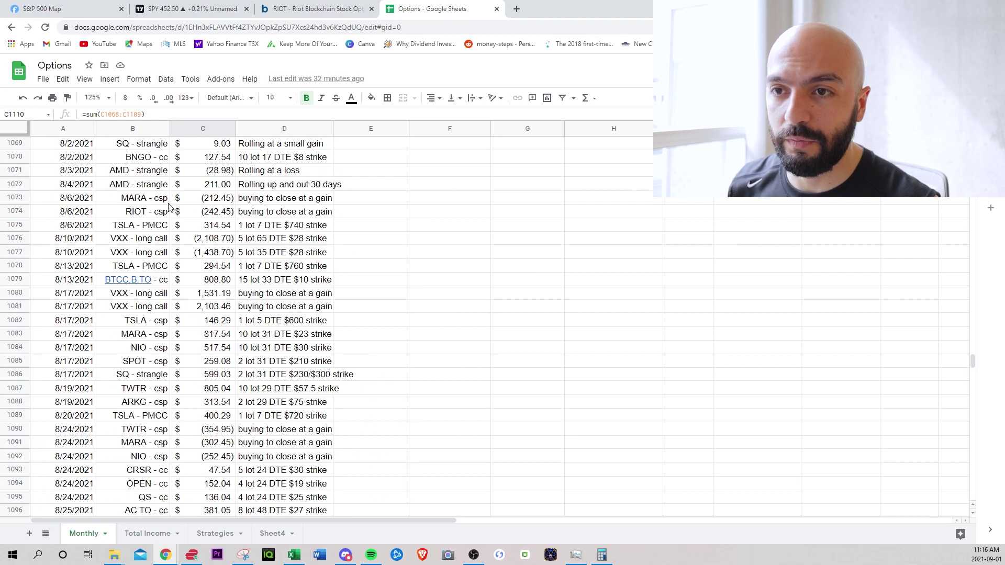
pyautogui.scroll(2, 189, 210)
pyautogui.scroll(-3, 199, 240)
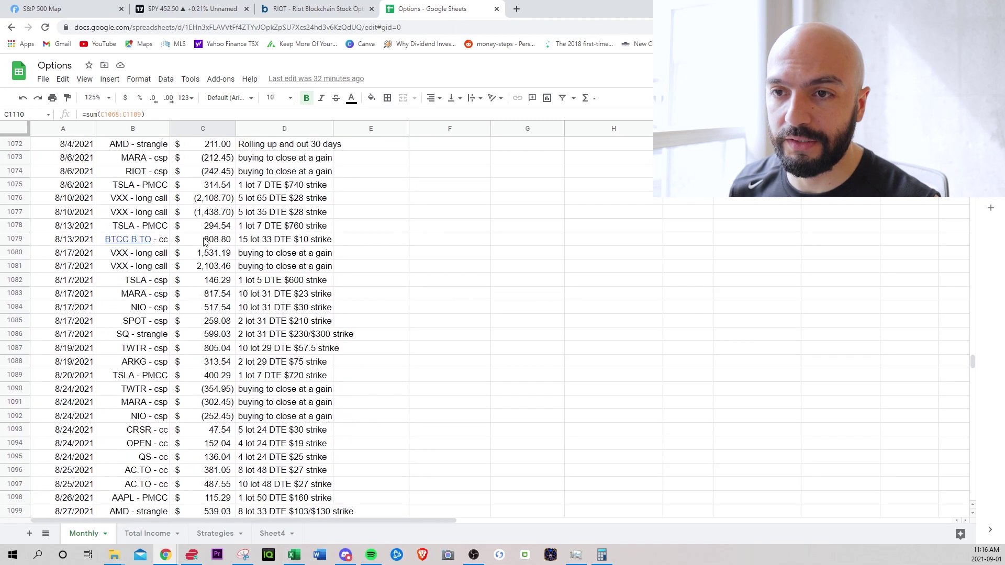
pyautogui.scroll(-1, 204, 240)
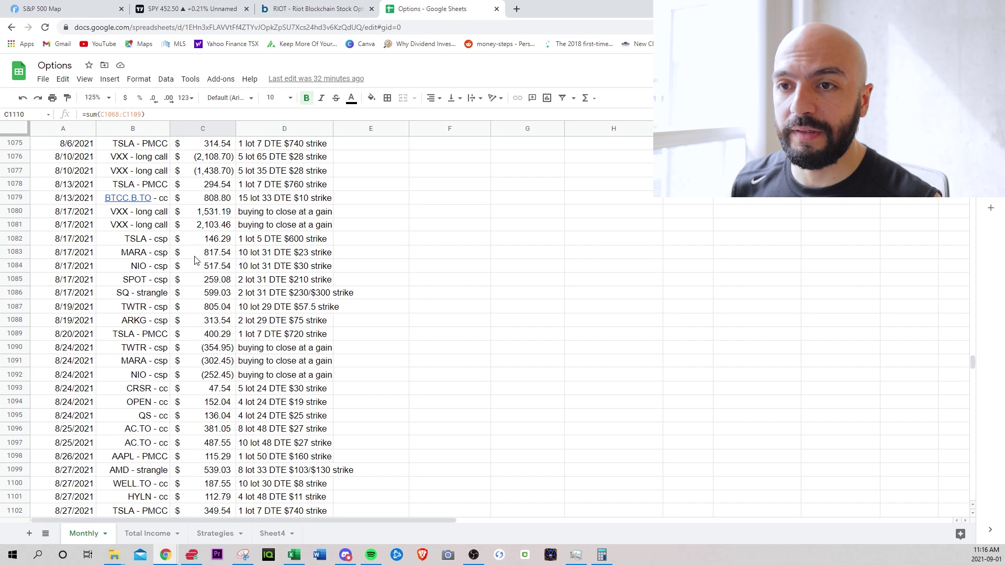
pyautogui.moveTo(194, 257); pyautogui.dragTo(198, 271)
pyautogui.keyDown('ctrl'); pyautogui.click(194, 309); pyautogui.keyUp('ctrl')
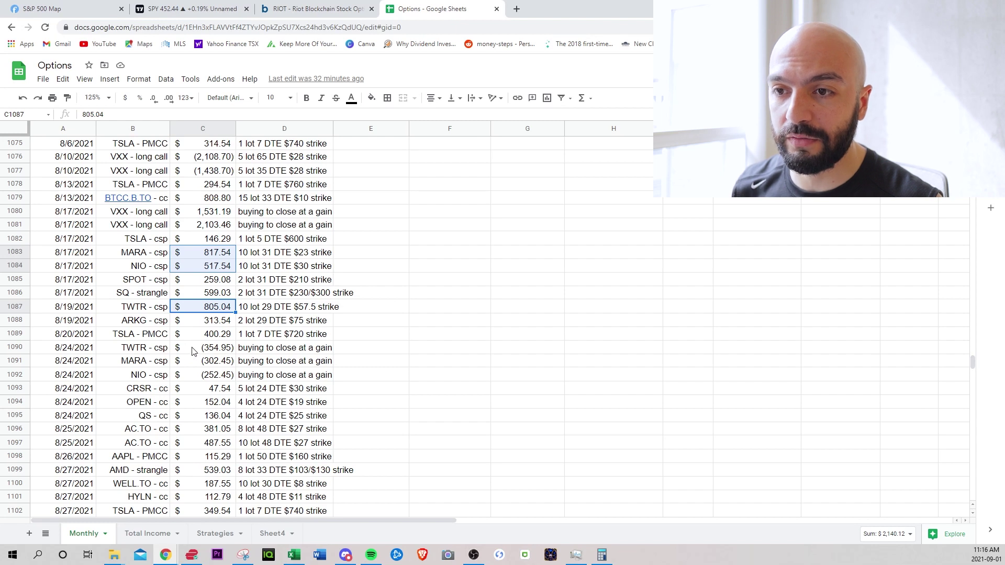
pyautogui.moveTo(198, 350); pyautogui.dragTo(199, 379)
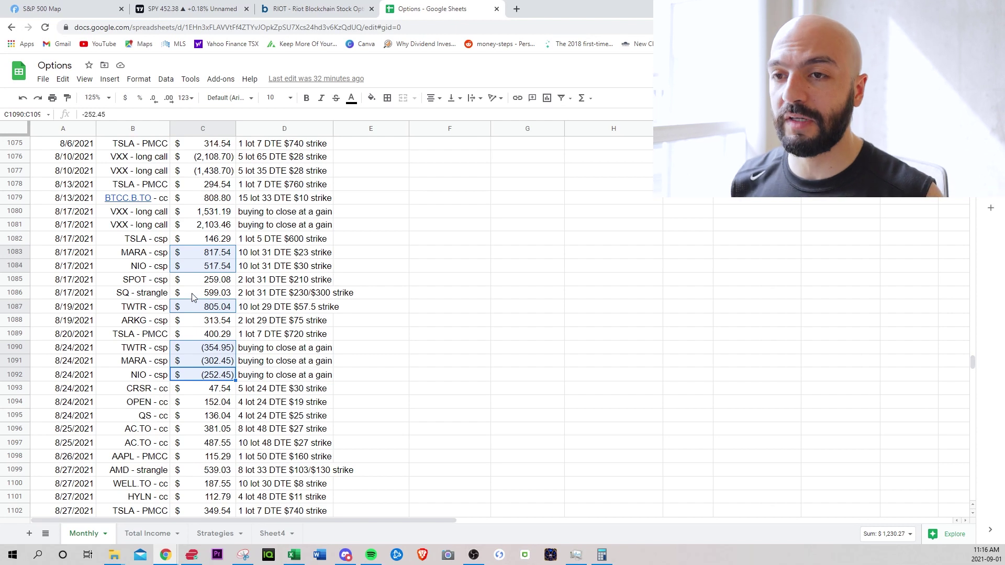
# Inspect the MARA 817.54 and NIO 517.54 put premiums.
pyautogui.click(197, 253)
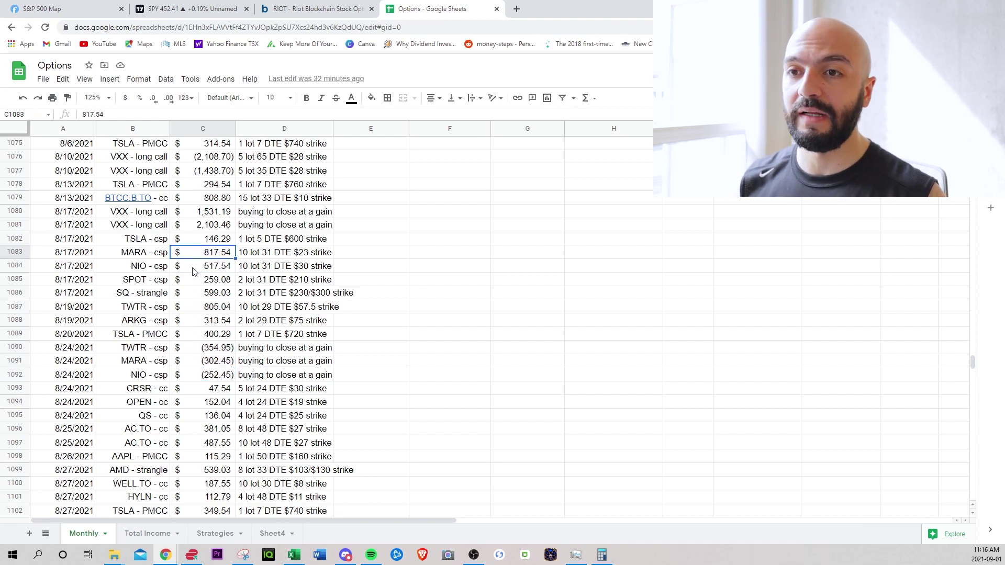
pyautogui.click(194, 268)
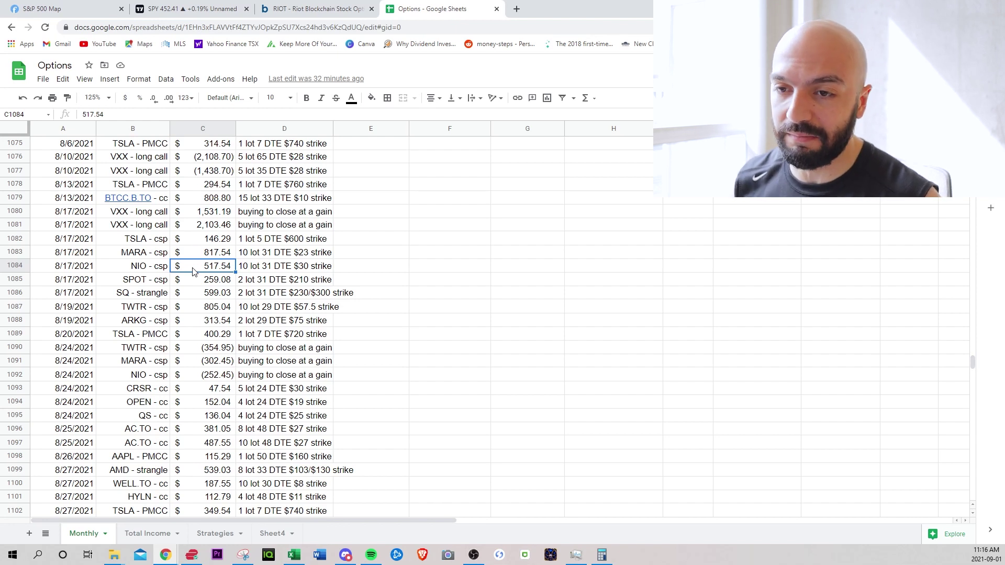
pyautogui.scroll(-2, 197, 340)
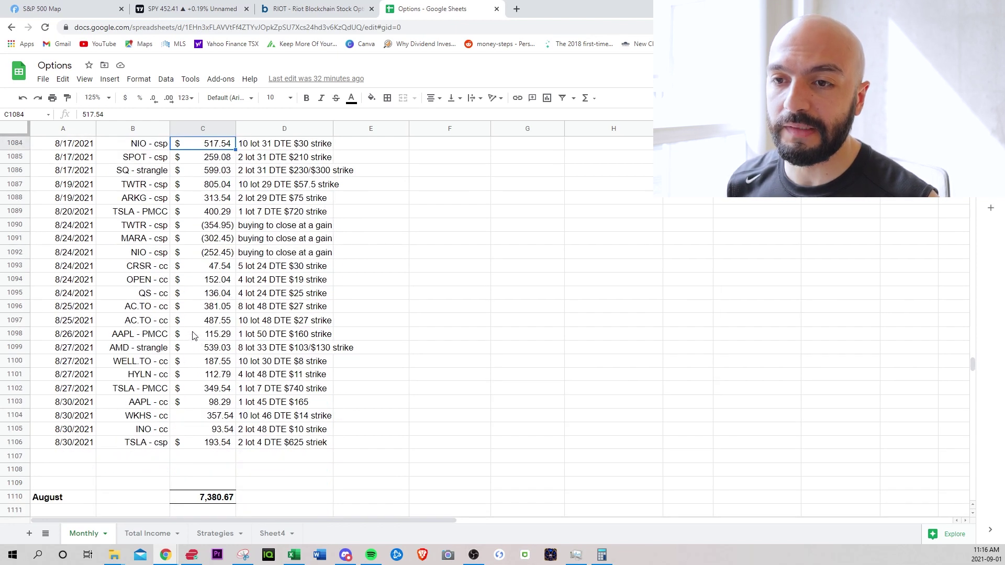
# Revisit the Covered Call, Cash Secured Put and Long call total formulas for August.
pyautogui.scroll(-1, 193, 334)
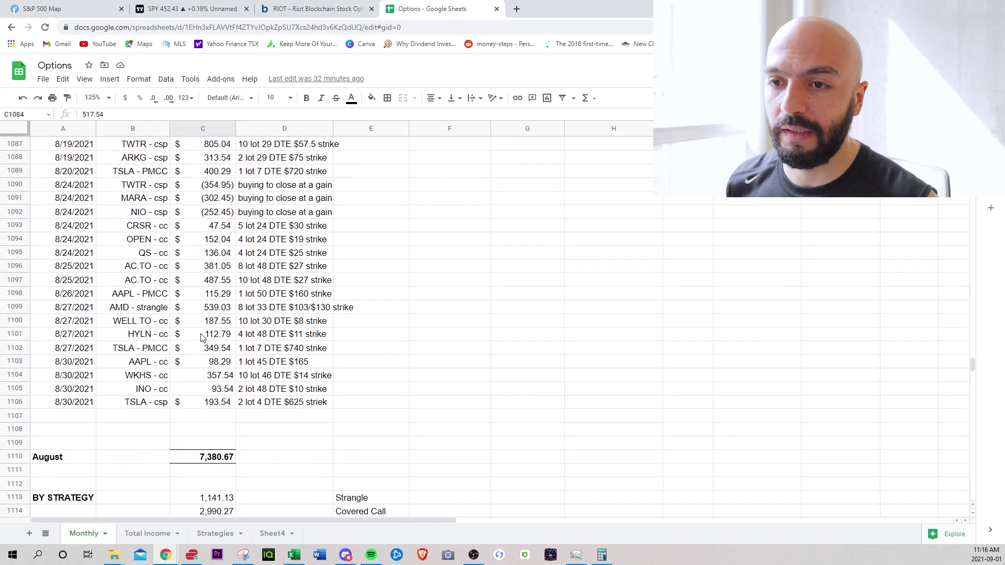
pyautogui.scroll(-3, 201, 336)
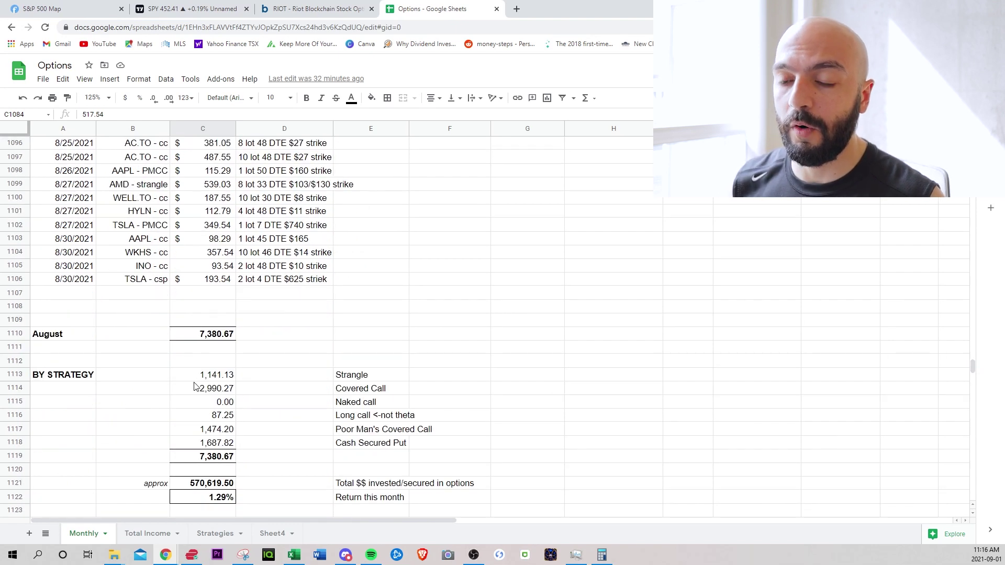
pyautogui.click(192, 391)
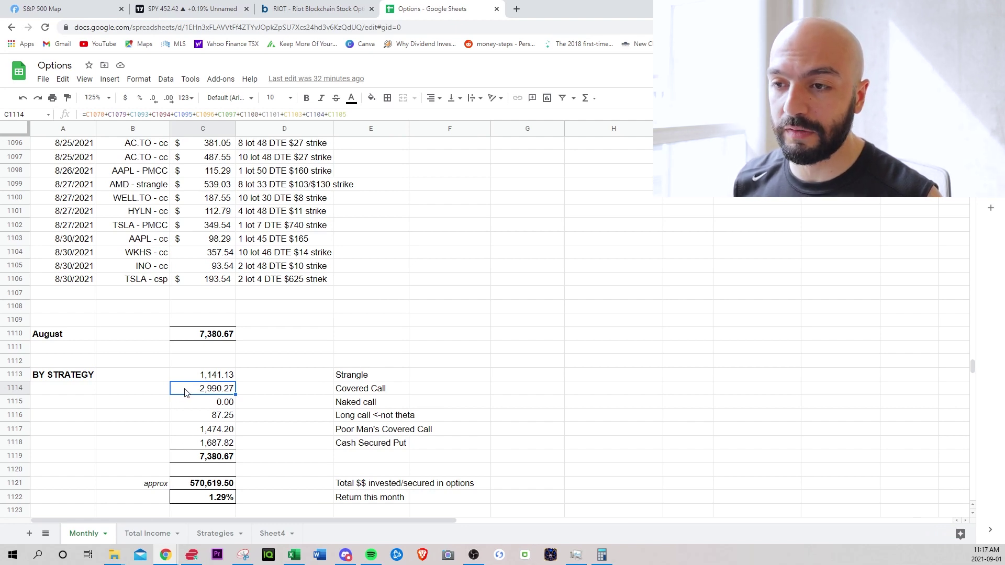
pyautogui.click(197, 442)
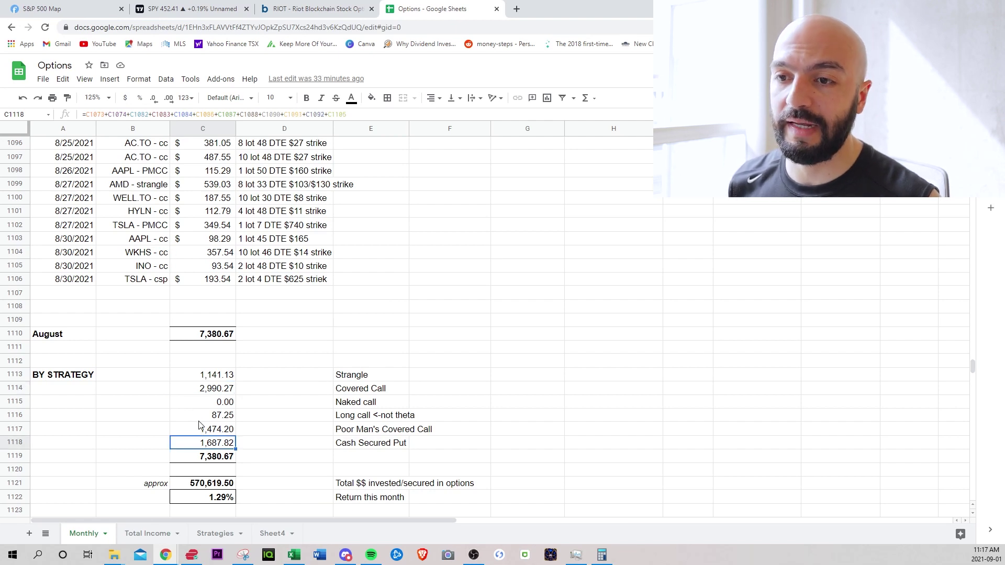
pyautogui.click(201, 420)
# Total the 8/10 VXX long call losses with the 8/17 closes to confirm 87.25.
pyautogui.scroll(6, 209, 332)
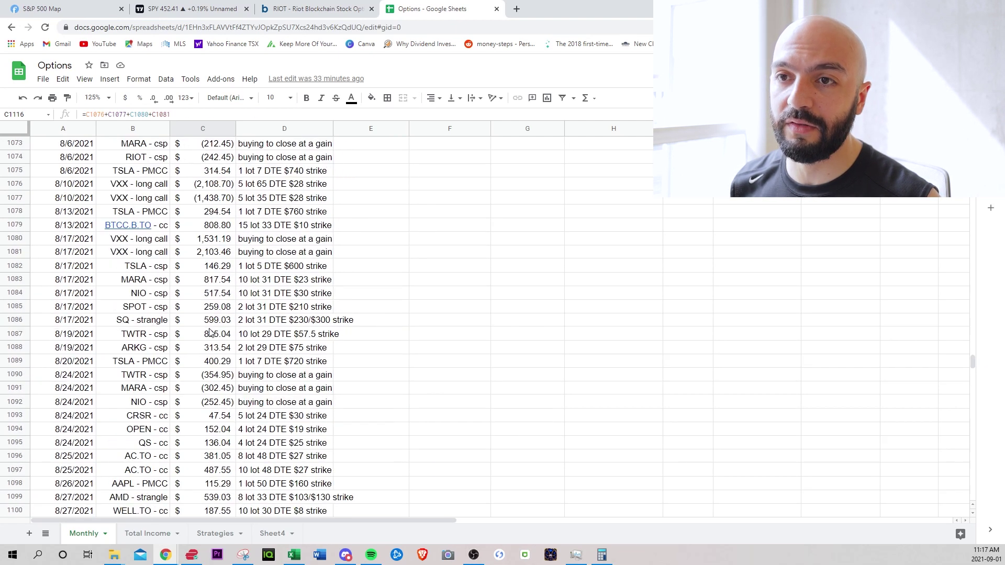
pyautogui.scroll(1, 214, 291)
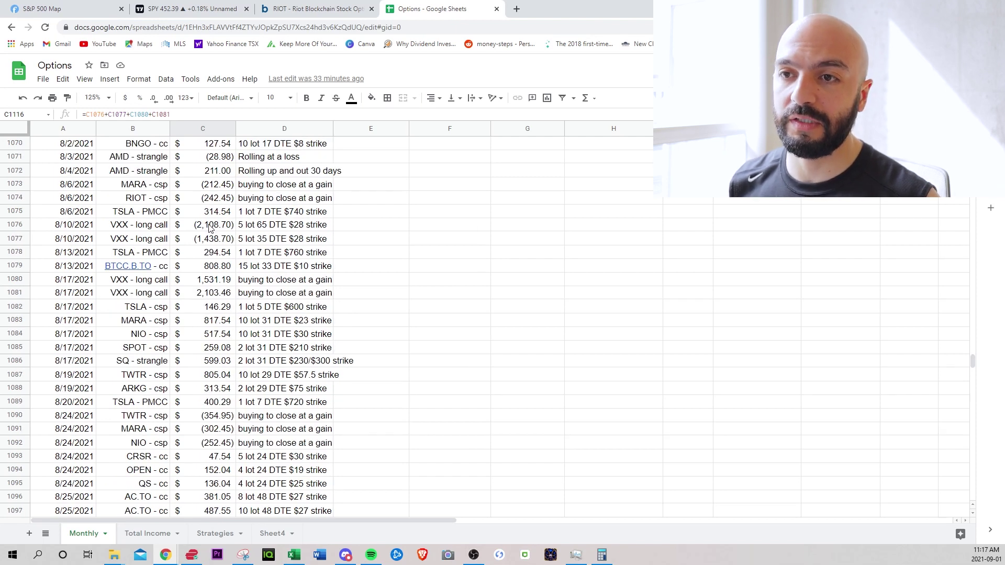
pyautogui.moveTo(209, 228); pyautogui.dragTo(210, 241)
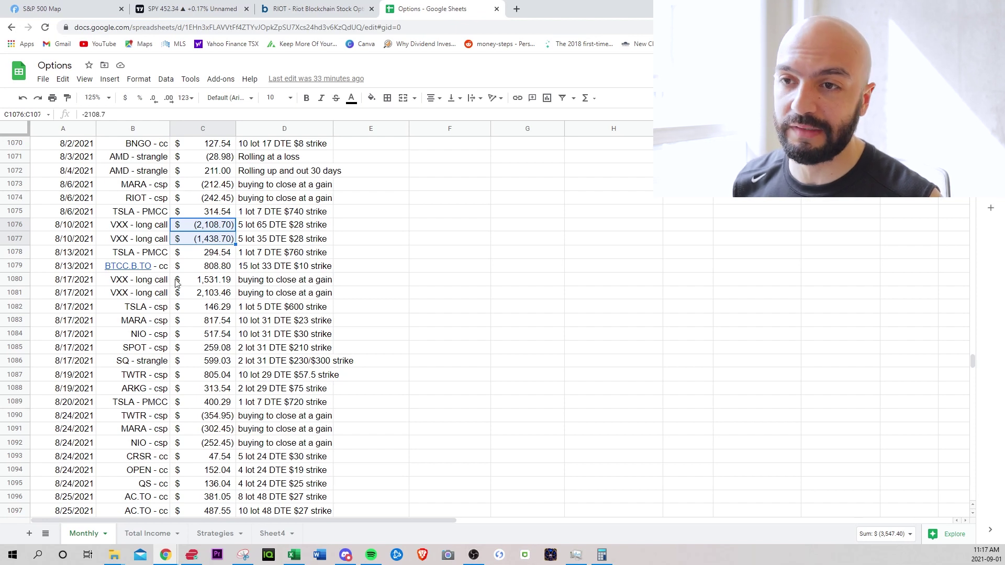
pyautogui.keyDown('ctrl'); pyautogui.moveTo(206, 281); pyautogui.dragTo(207, 294); pyautogui.keyUp('ctrl')
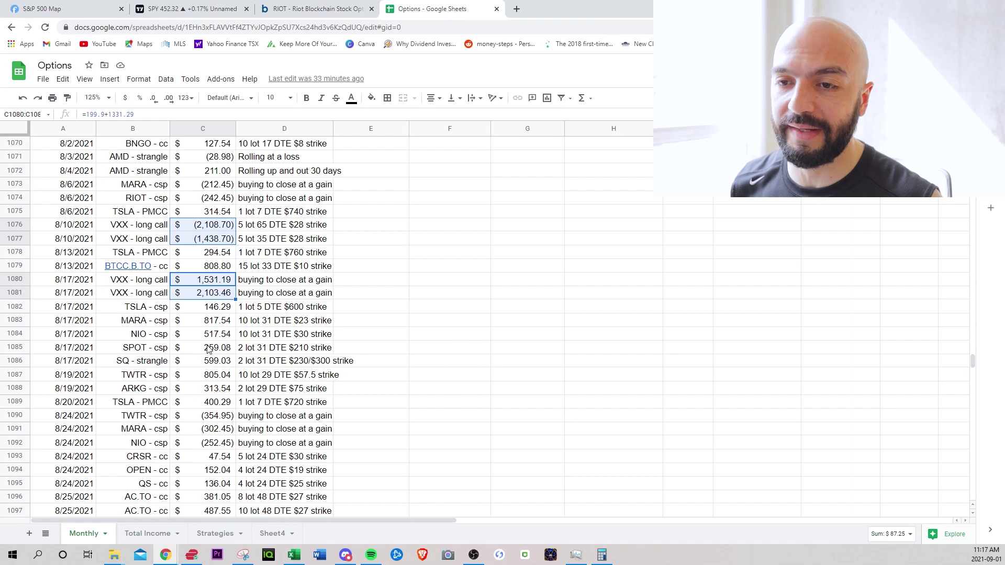
# Select the Cash Secured Put total of 1,687.82 along with its label.
pyautogui.scroll(-1, 212, 356)
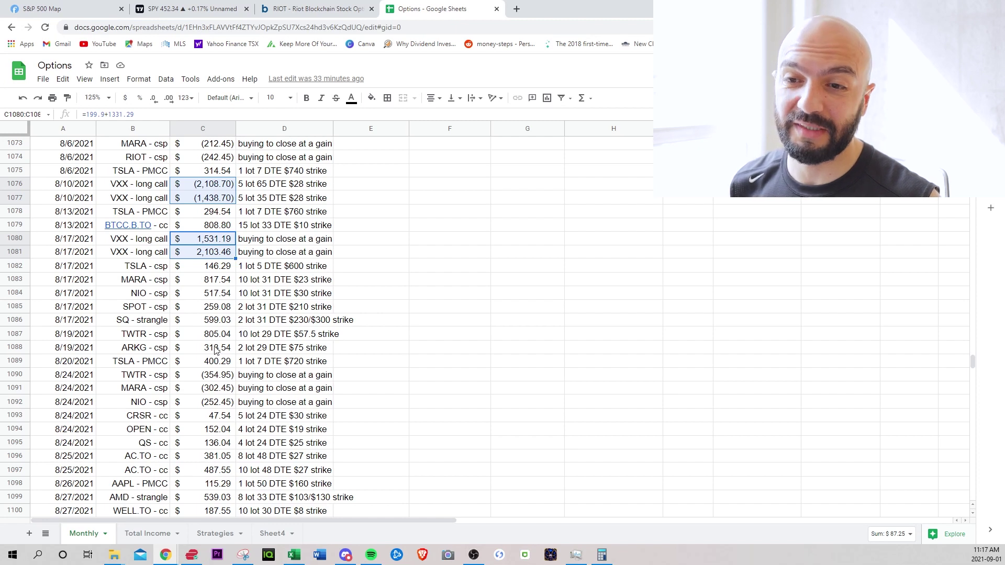
pyautogui.scroll(-5, 217, 350)
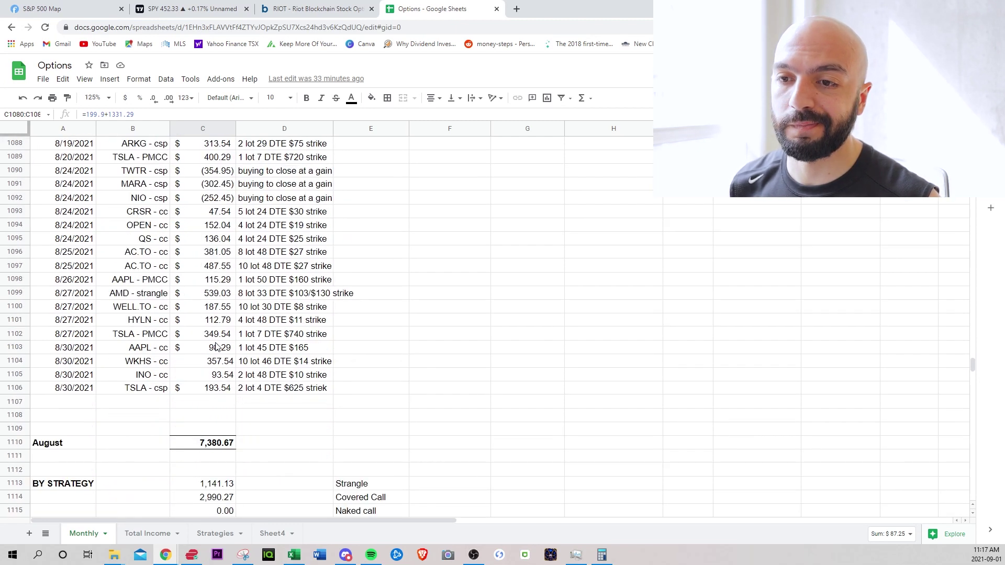
pyautogui.scroll(-2, 217, 348)
pyautogui.scroll(-1, 216, 360)
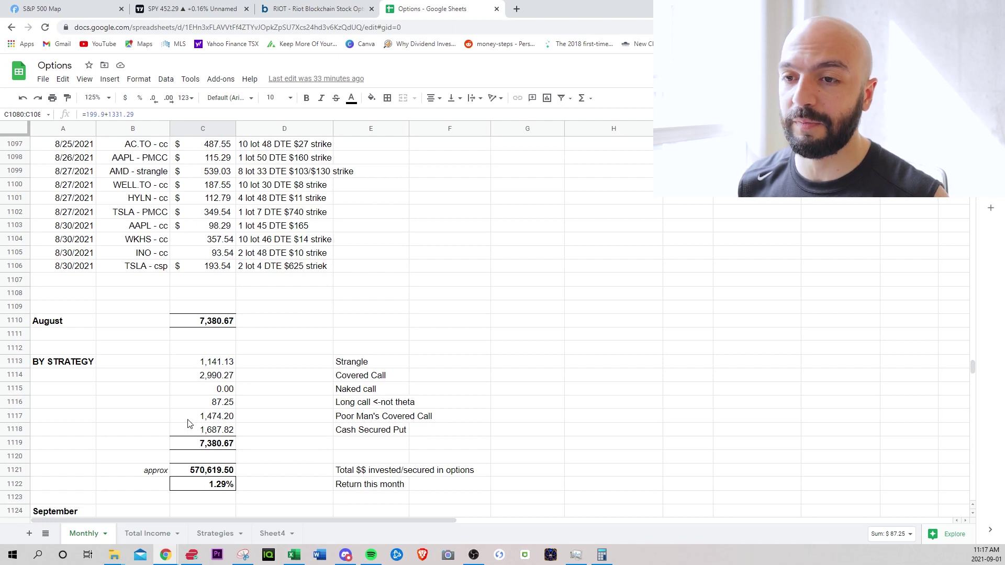
pyautogui.click(210, 431)
pyautogui.moveTo(210, 432); pyautogui.dragTo(369, 430)
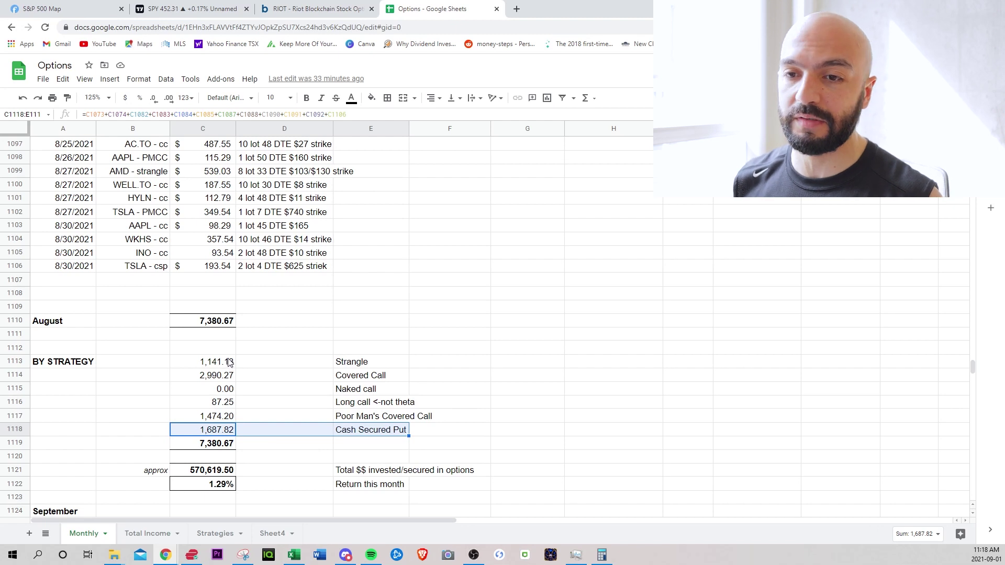
# Inspect the CRSR PMCC purchase cost, call income, if-assigned, current profit and breakeven formulas.
pyautogui.scroll(-8, 230, 362)
pyautogui.scroll(-3, 219, 359)
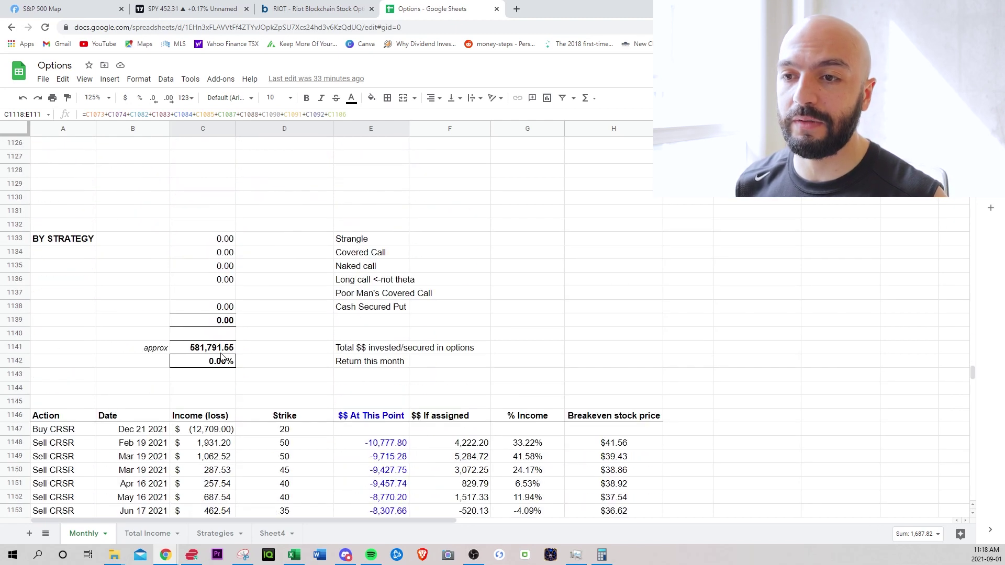
pyautogui.scroll(-3, 229, 359)
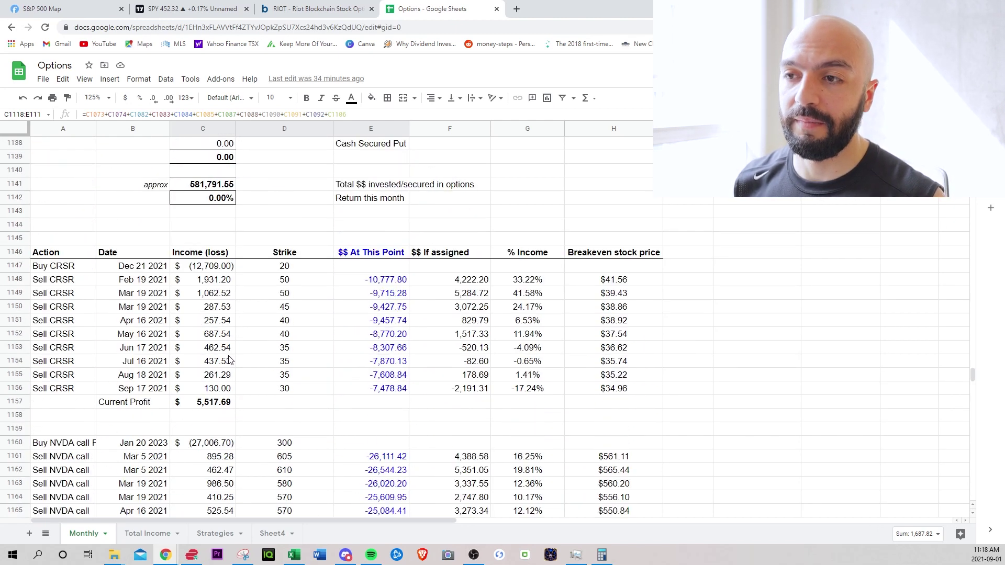
pyautogui.scroll(-1, 256, 379)
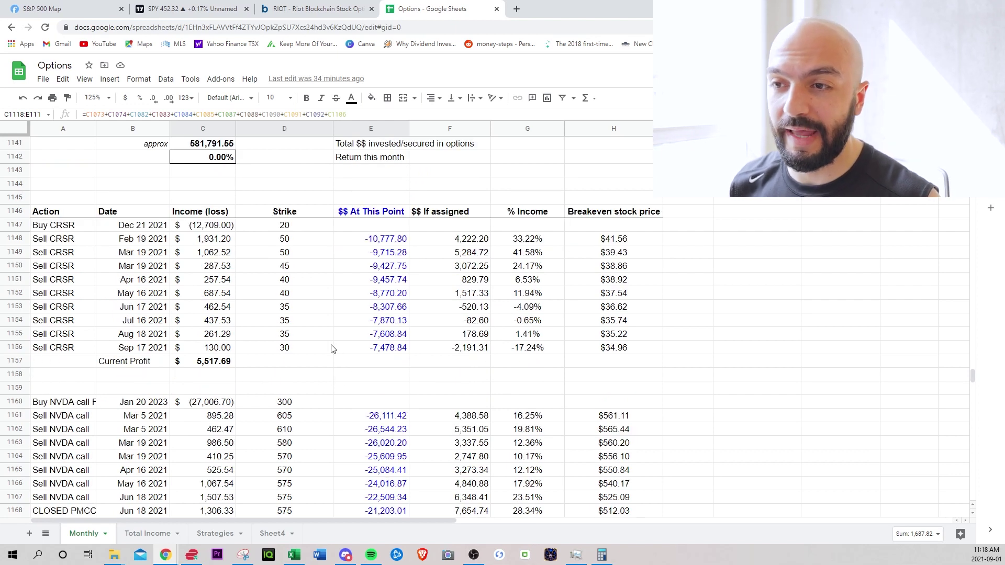
pyautogui.click(206, 229)
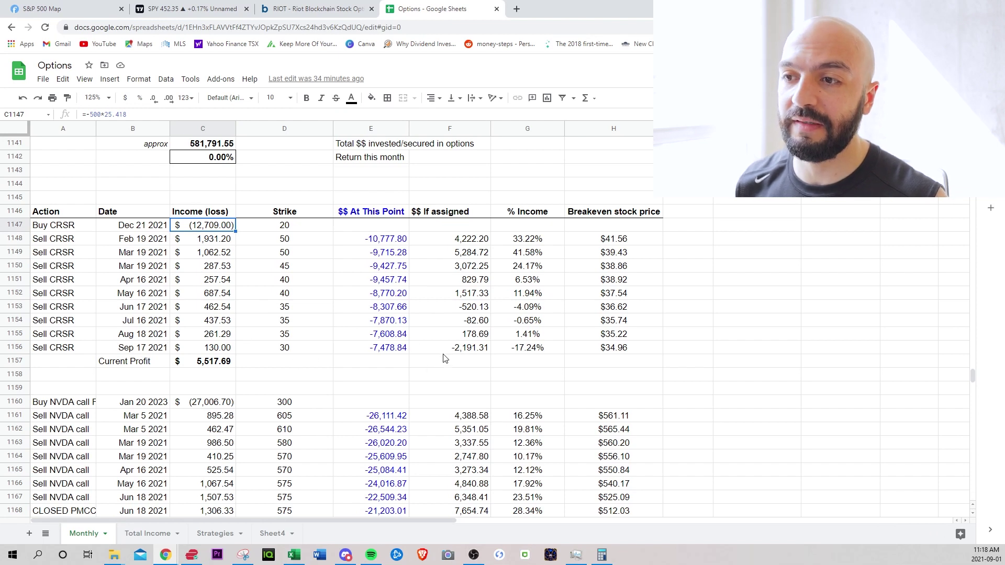
pyautogui.click(423, 349)
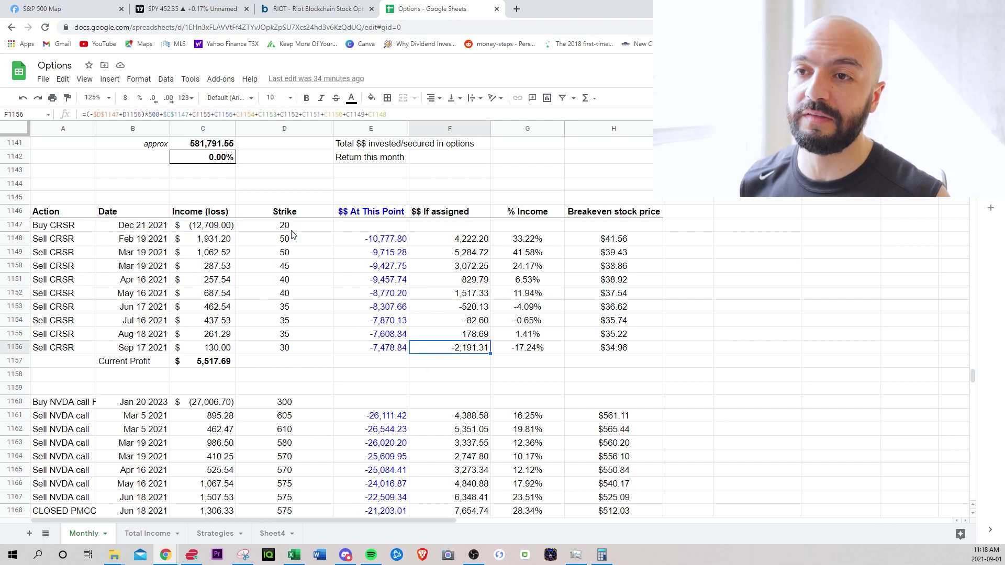
pyautogui.click(136, 244)
pyautogui.click(193, 365)
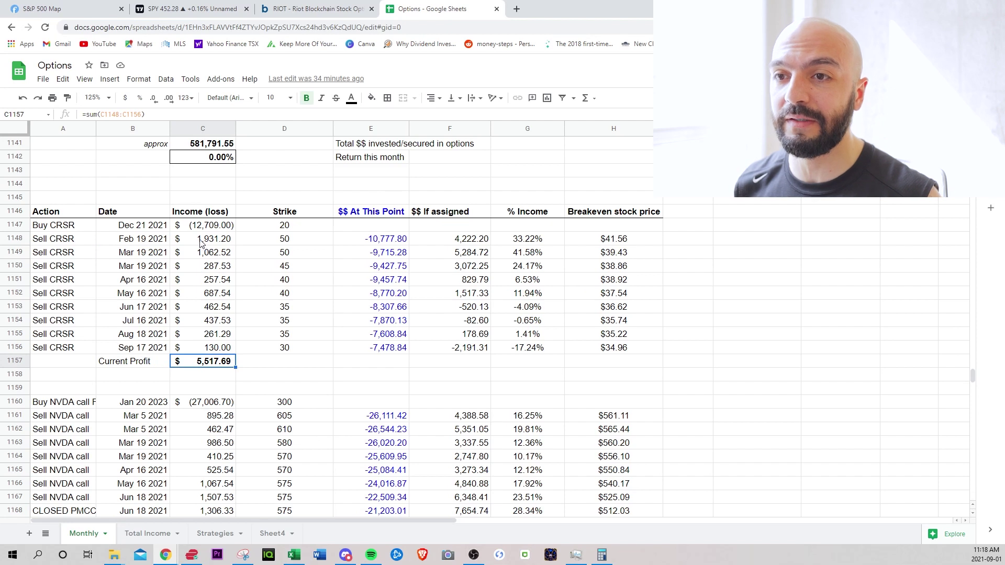
pyautogui.click(198, 242)
pyautogui.click(201, 254)
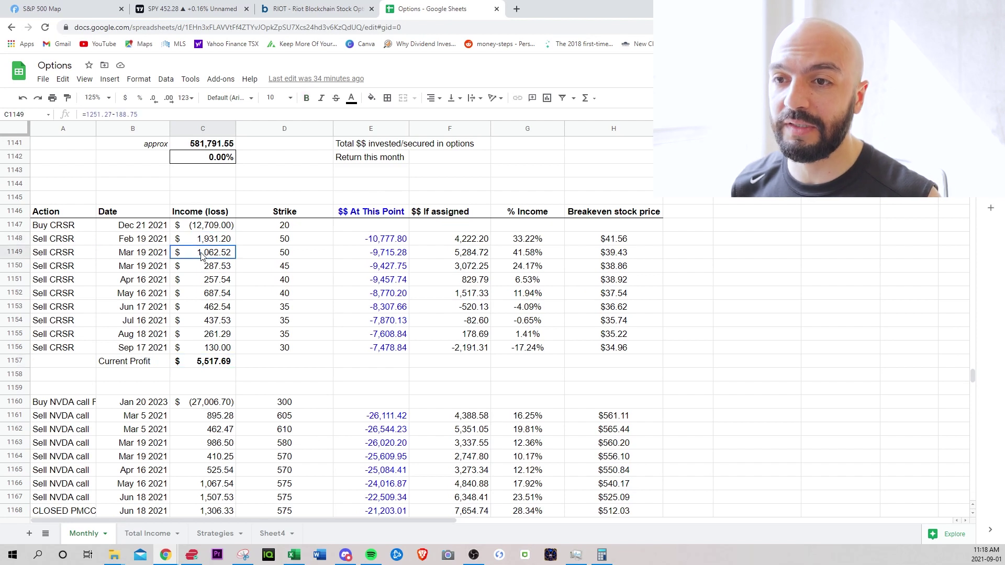
pyautogui.click(207, 353)
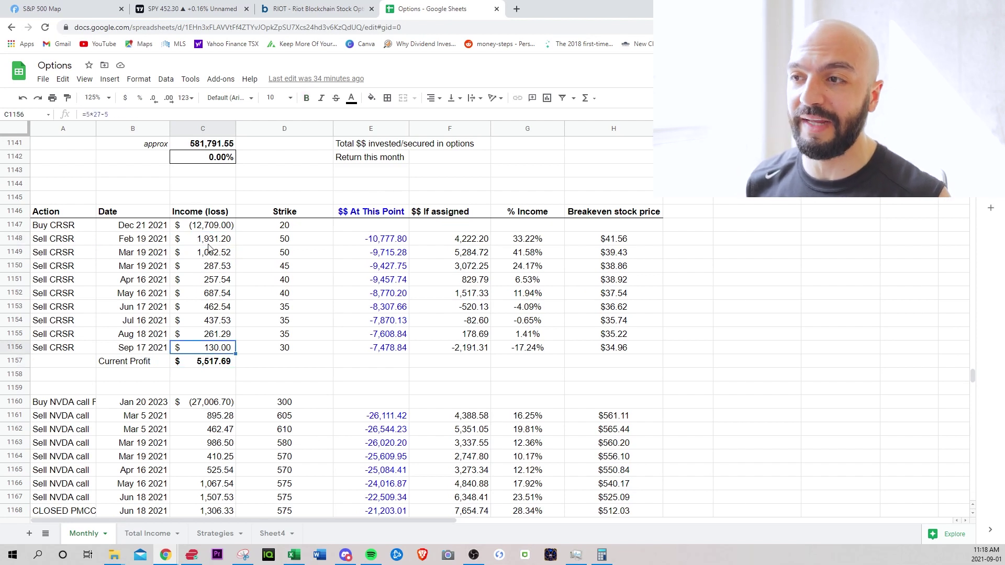
pyautogui.click(594, 351)
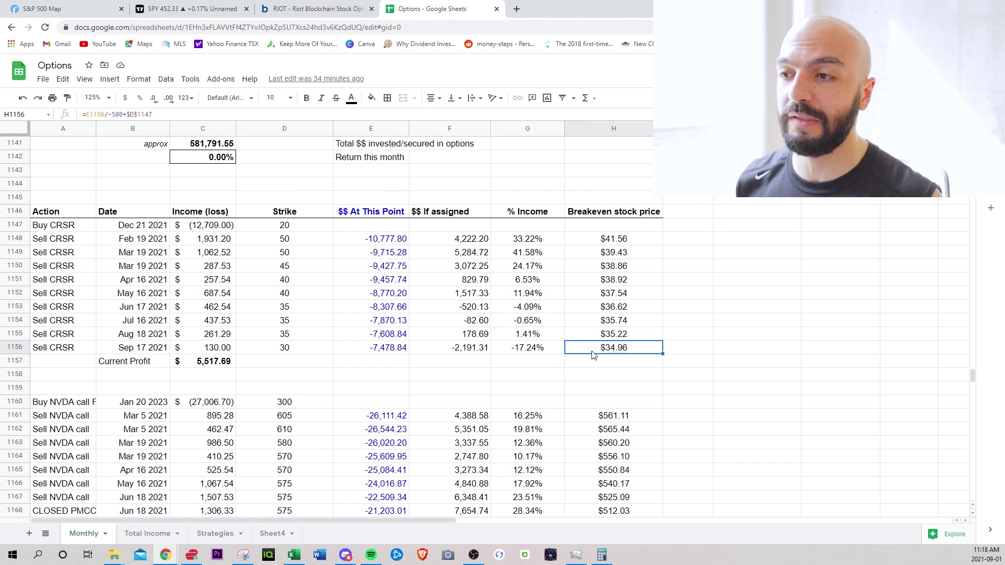
# Check the closed NVDA PMCC's if-assigned formula and 575 strike.
pyautogui.scroll(-2, 235, 343)
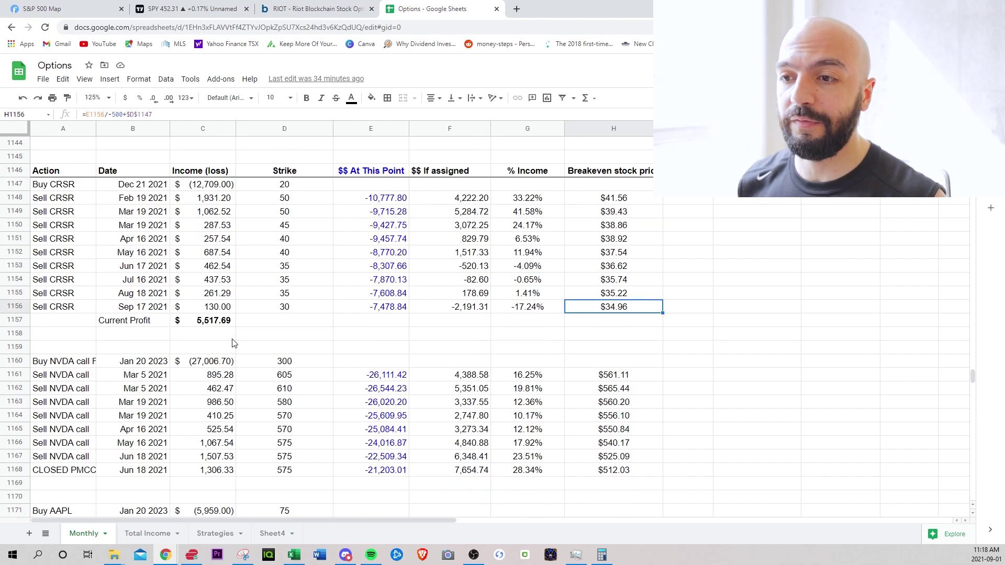
pyautogui.click(440, 431)
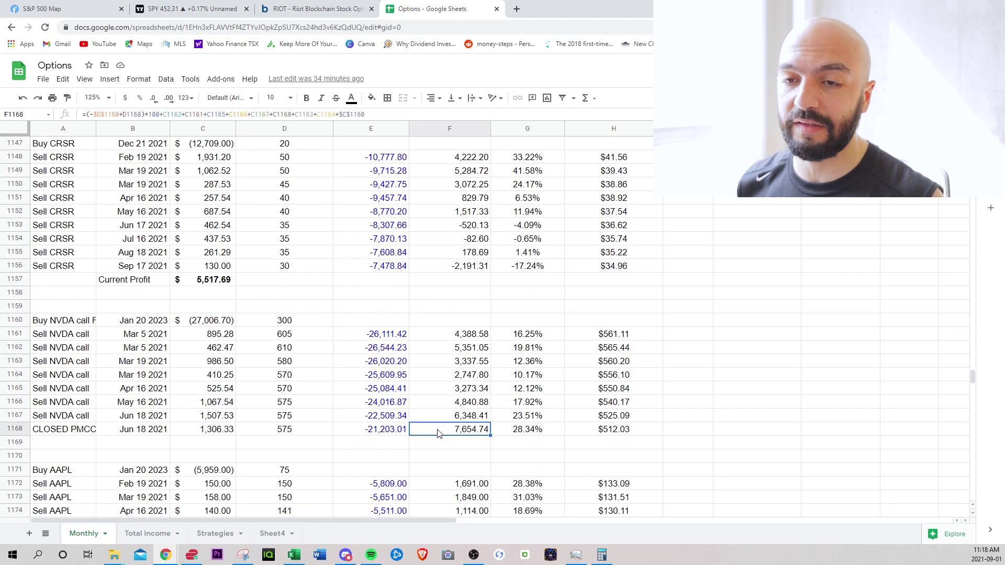
pyautogui.click(310, 434)
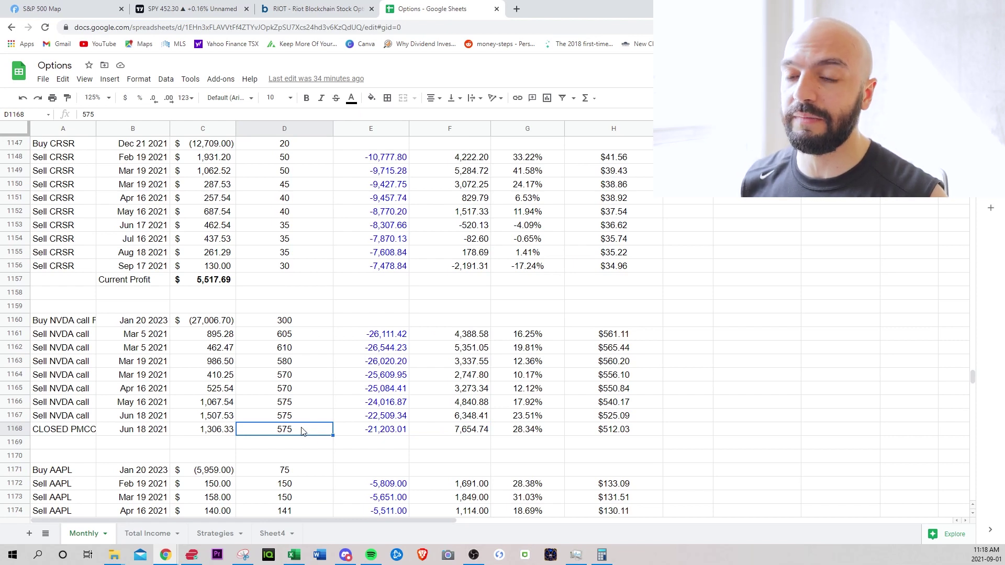
pyautogui.scroll(-5, 301, 432)
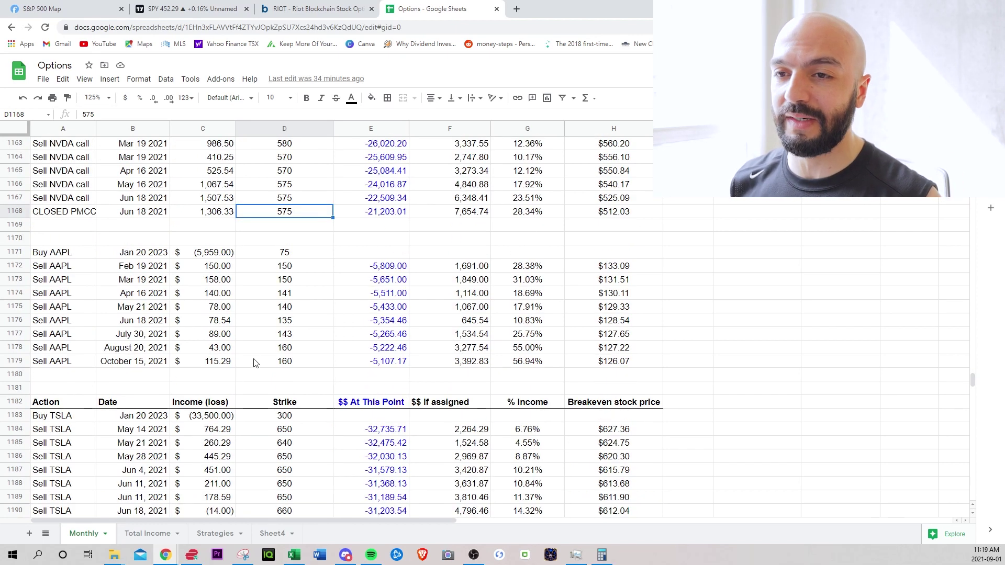
pyautogui.moveTo(217, 269); pyautogui.dragTo(216, 368)
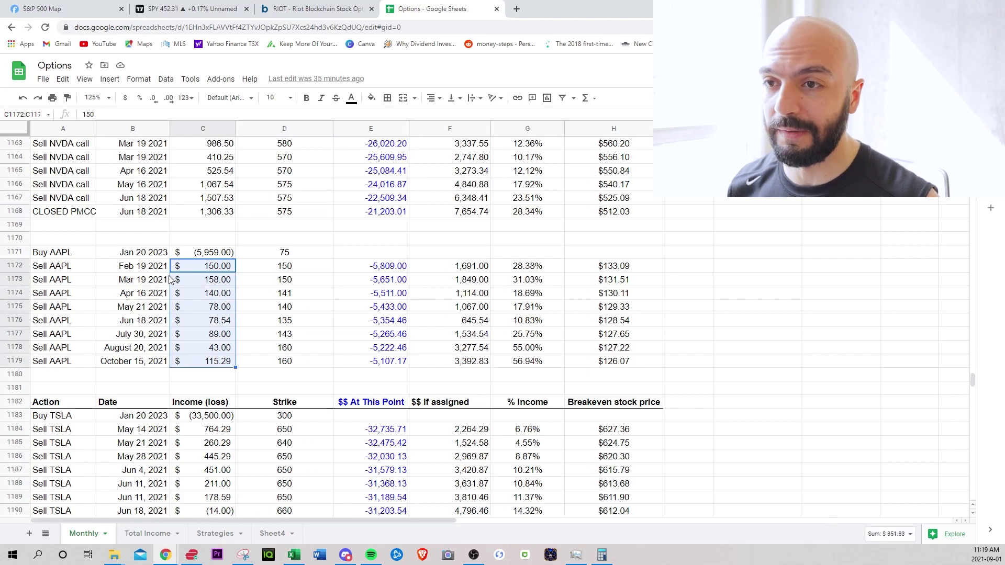
pyautogui.click(507, 366)
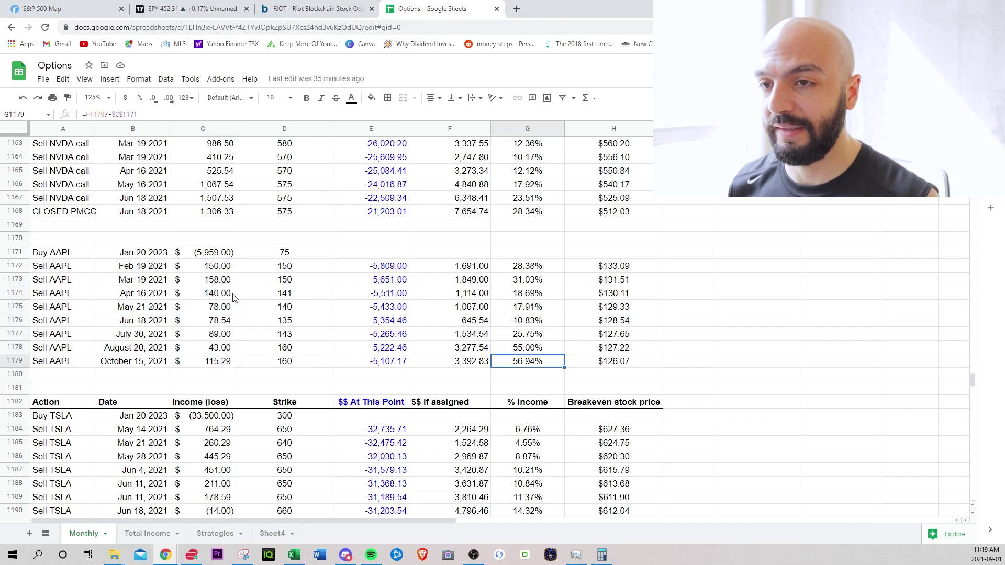
pyautogui.click(214, 272)
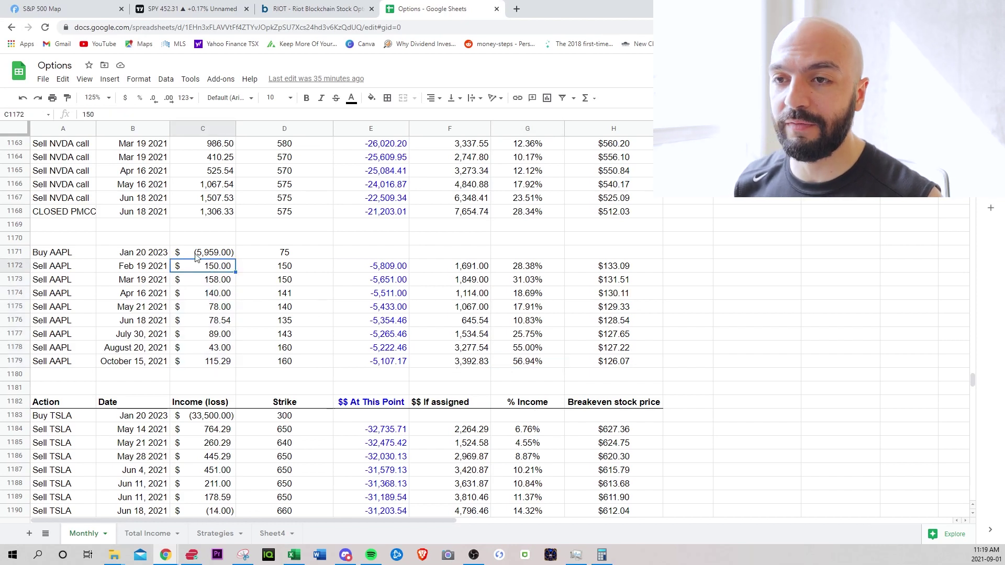
pyautogui.click(197, 255)
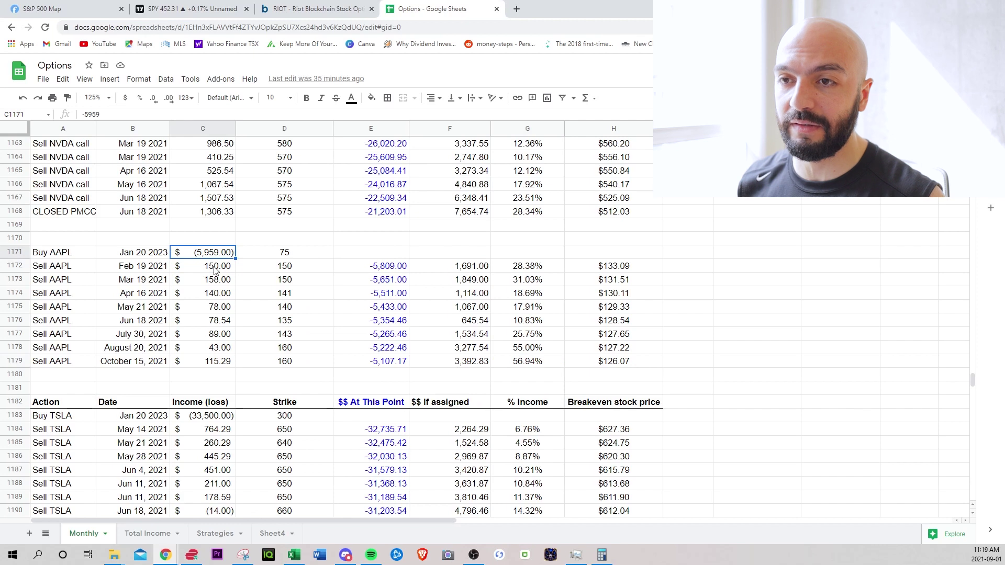
pyautogui.moveTo(214, 270); pyautogui.dragTo(207, 366)
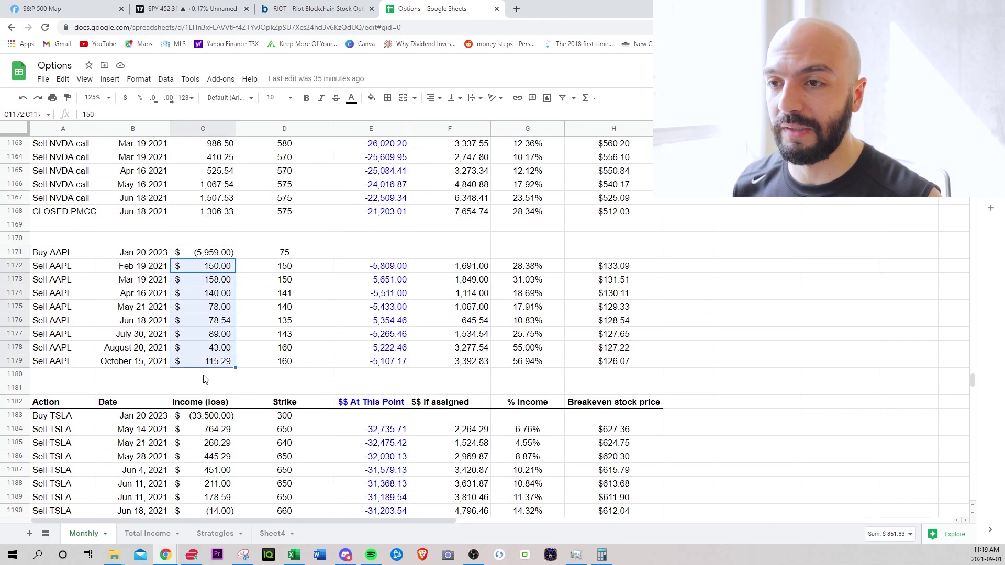
pyautogui.click(204, 380)
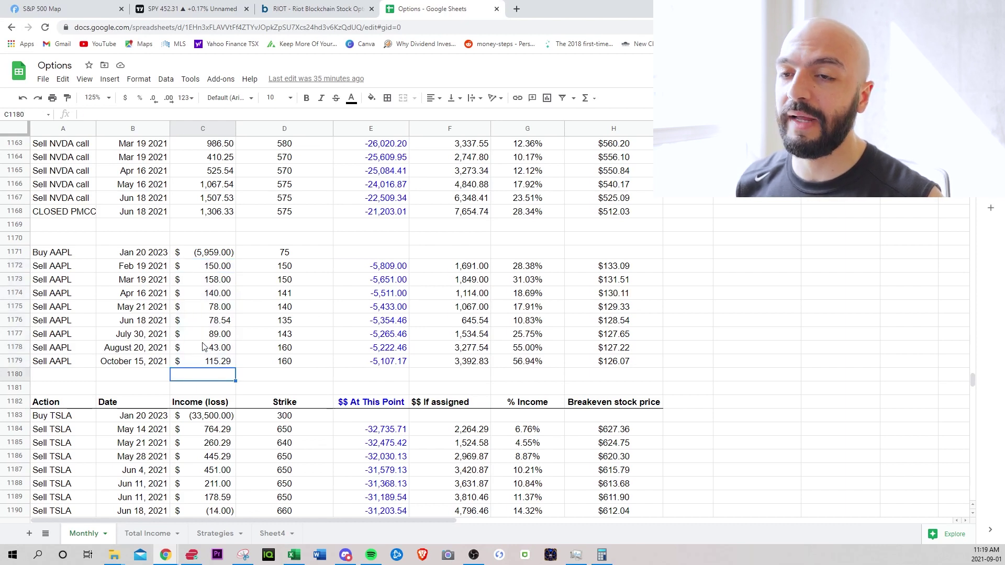
pyautogui.click(140, 256)
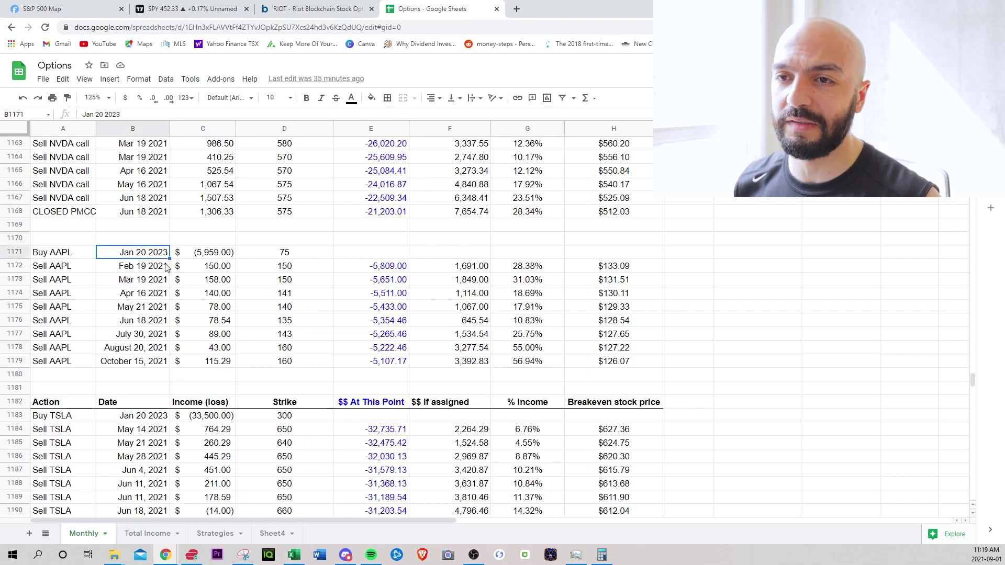
pyautogui.click(203, 376)
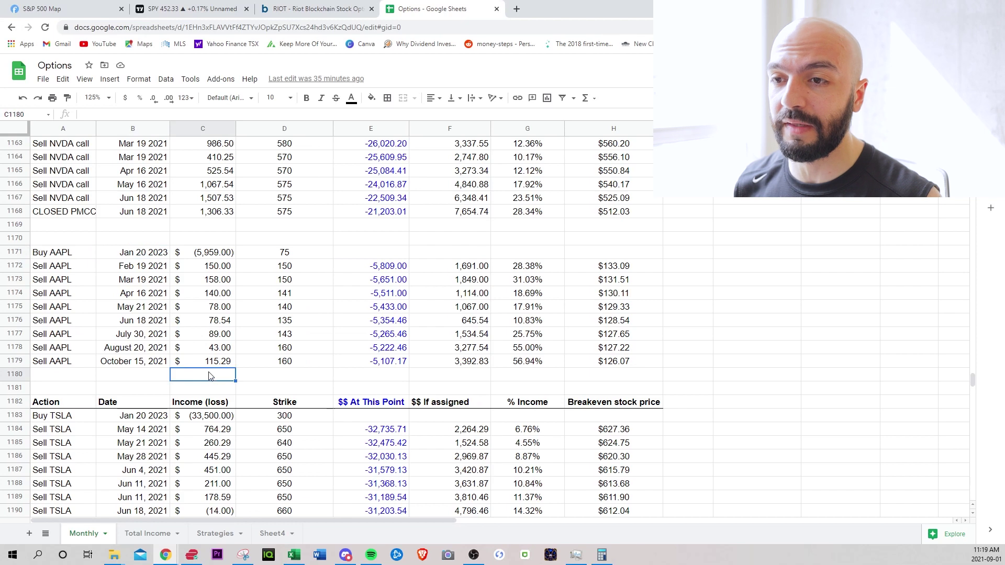
pyautogui.click(264, 270)
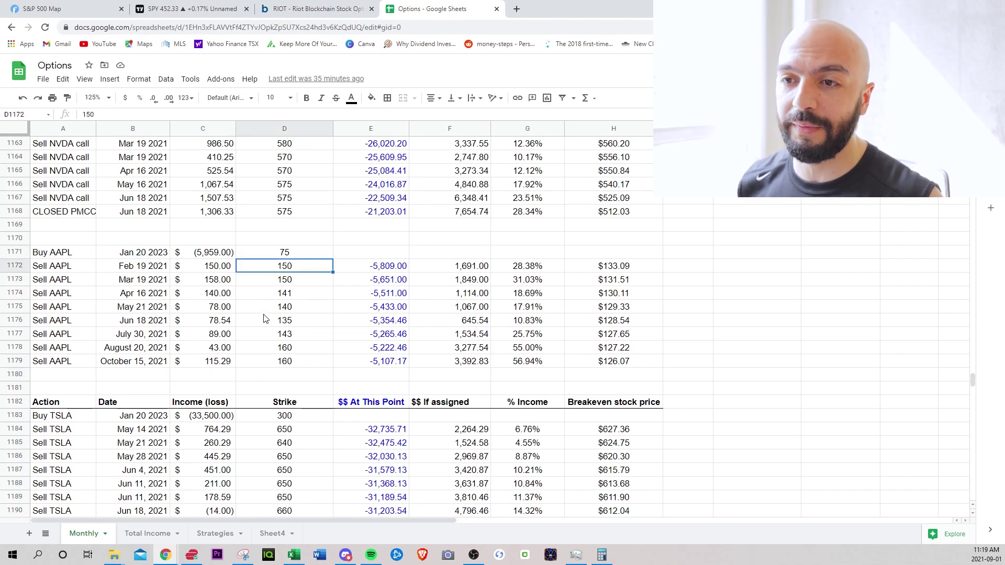
pyautogui.click(264, 319)
pyautogui.click(264, 366)
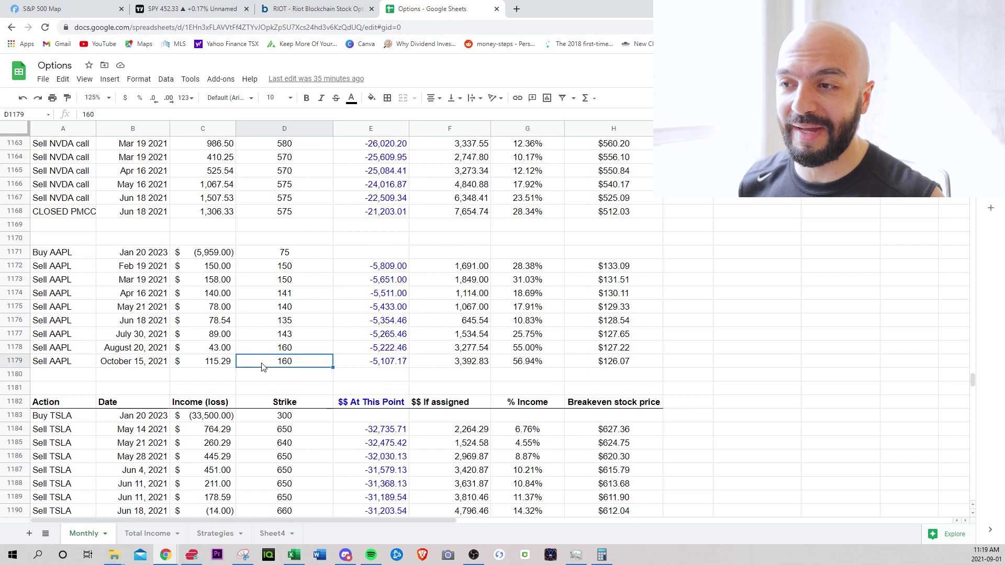
pyautogui.click(586, 366)
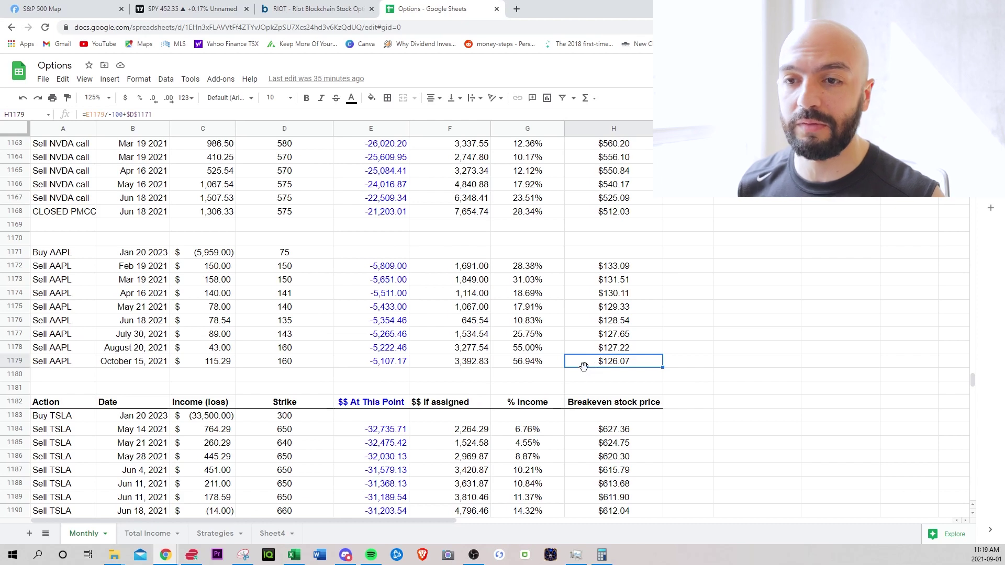
pyautogui.scroll(-5, 285, 306)
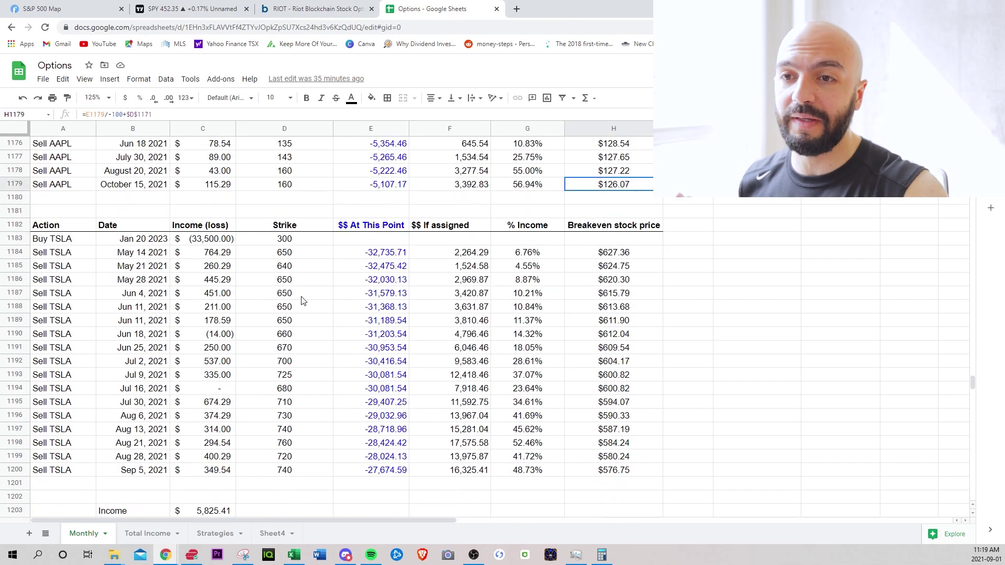
pyautogui.scroll(-1, 291, 302)
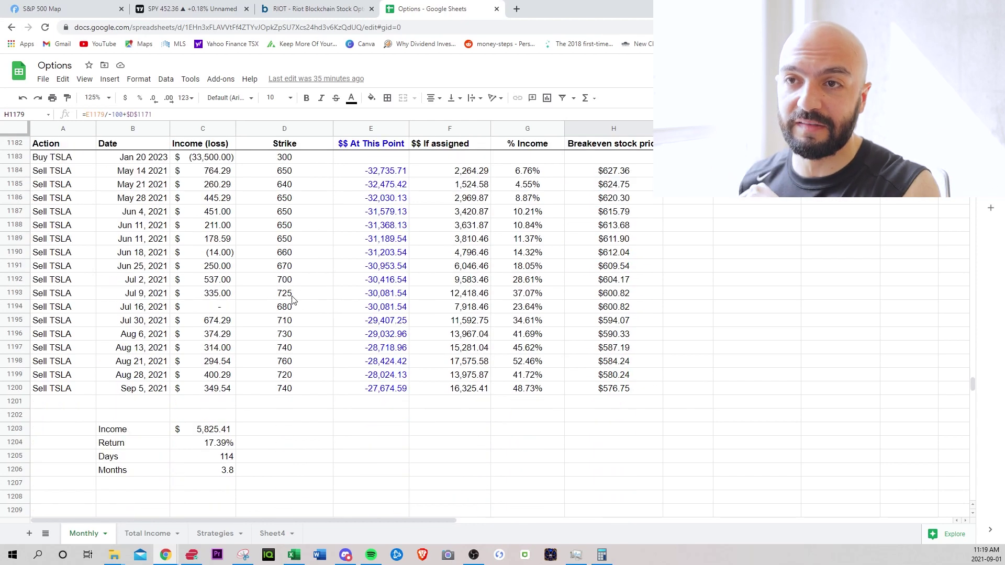
pyautogui.click(137, 177)
pyautogui.click(200, 430)
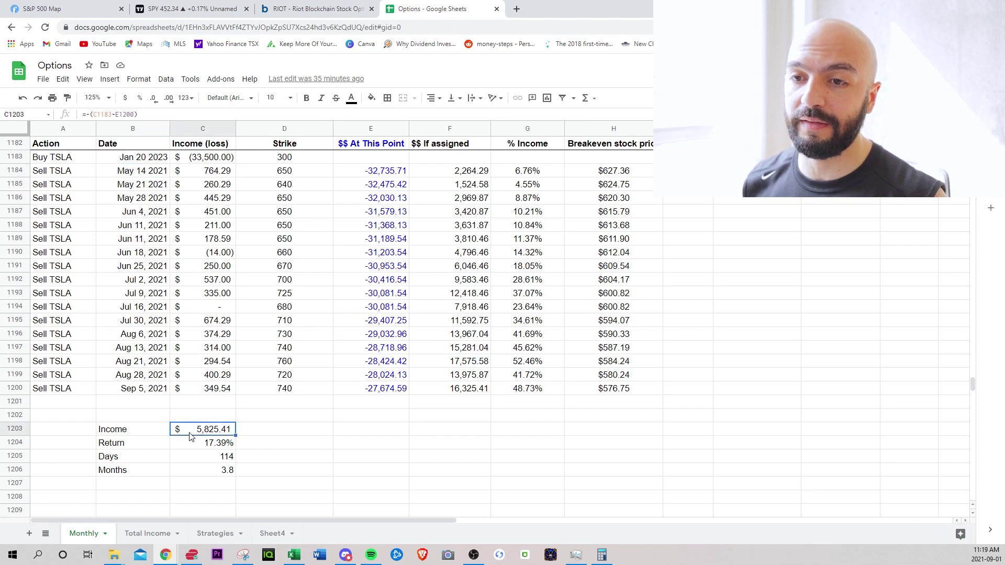
pyautogui.doubleClick(192, 443)
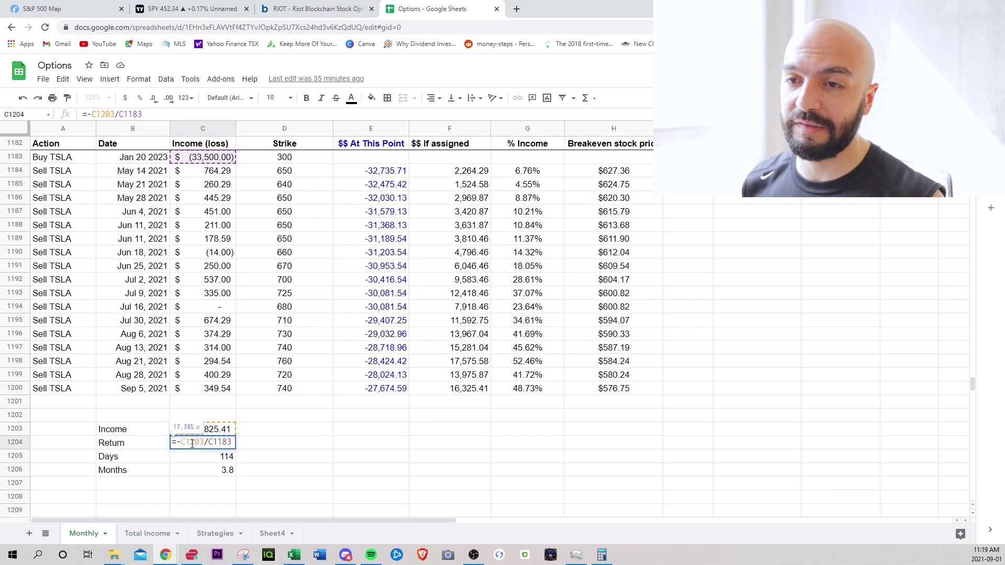
pyautogui.press('Escape')
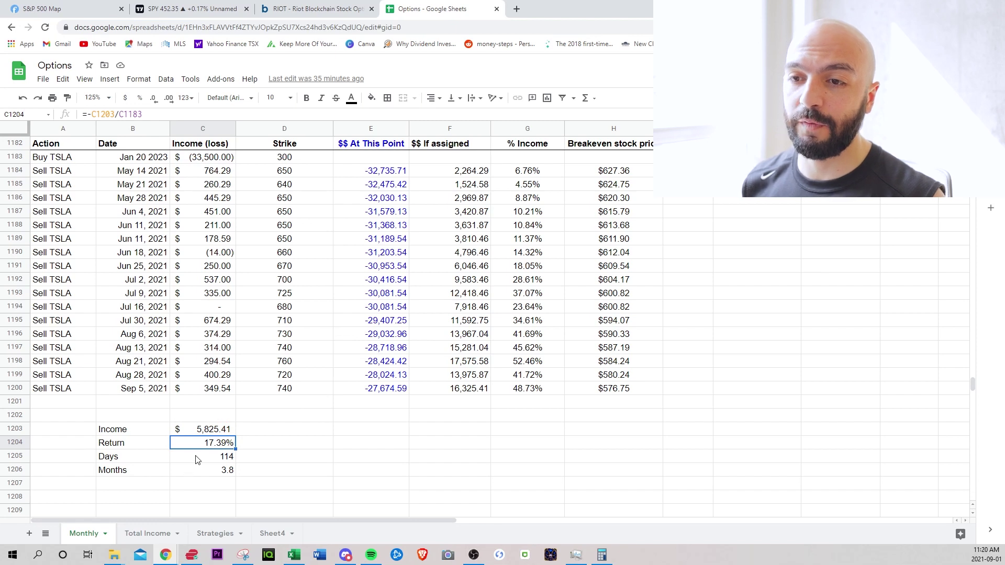
pyautogui.click(197, 460)
pyautogui.click(198, 475)
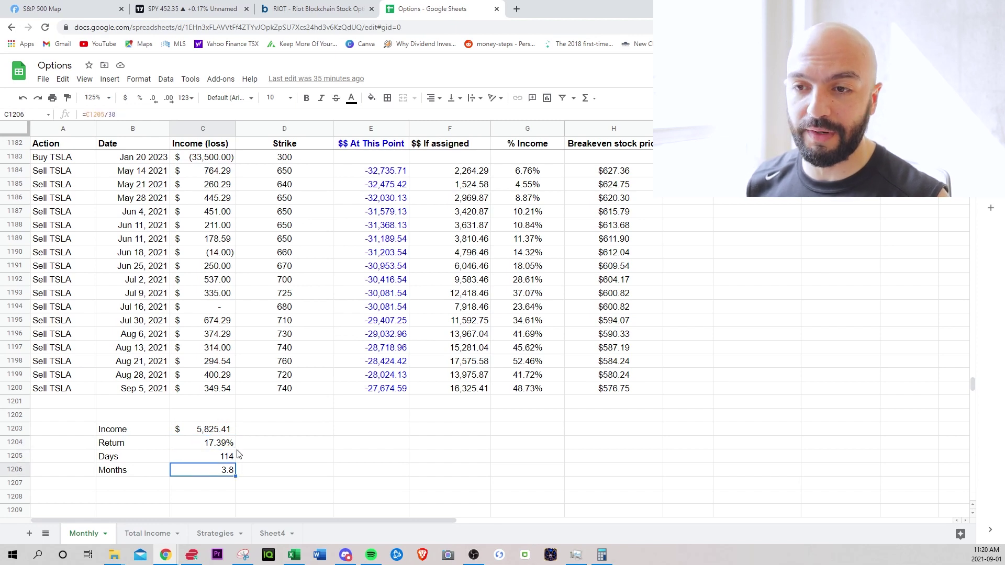
pyautogui.click(270, 473)
pyautogui.write('+')
pyautogui.press('Left')
pyautogui.press('Up')
pyautogui.press('Up')
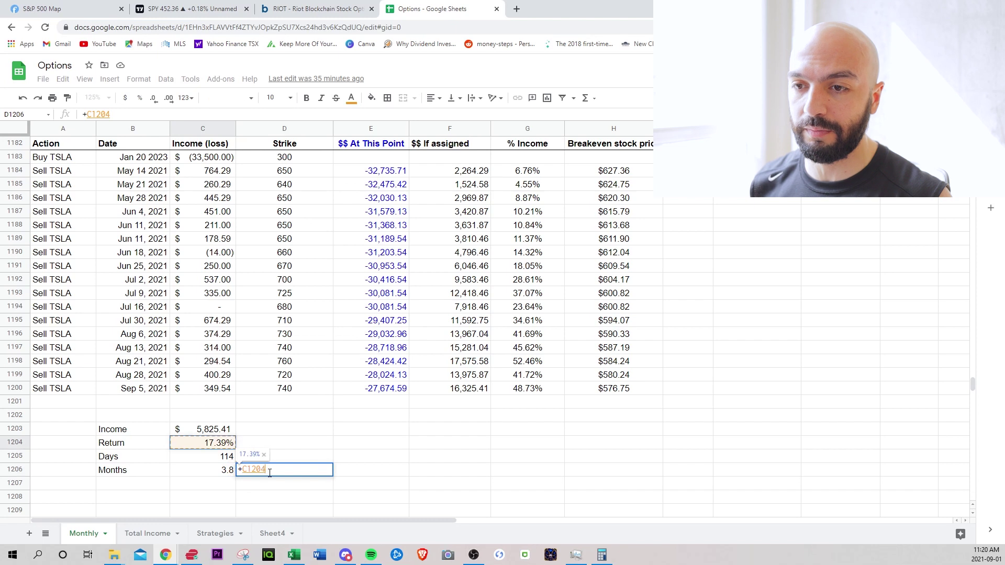
pyautogui.write('/')
pyautogui.press('Left')
pyautogui.press('Return')
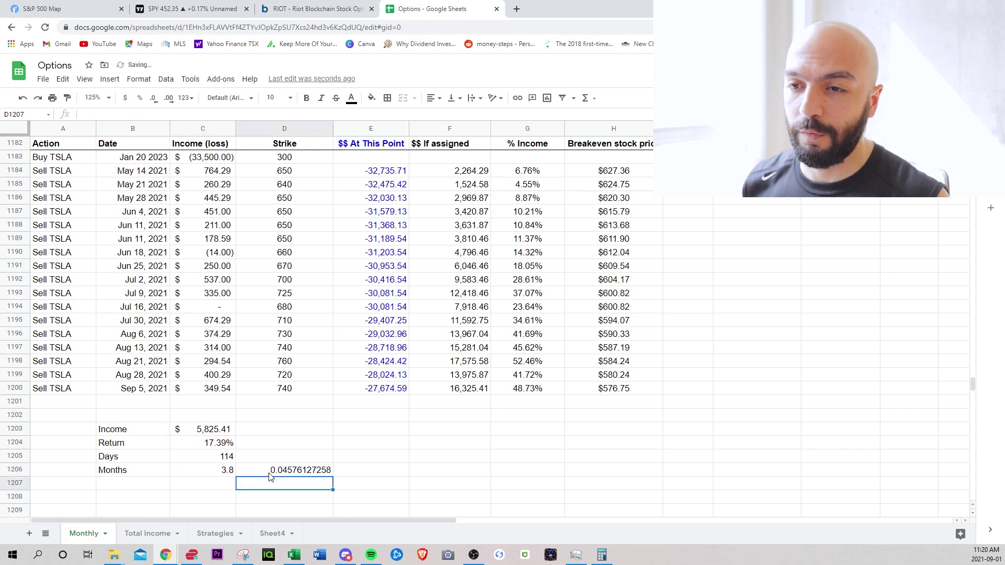
pyautogui.press('Up')
pyautogui.press('Delete')
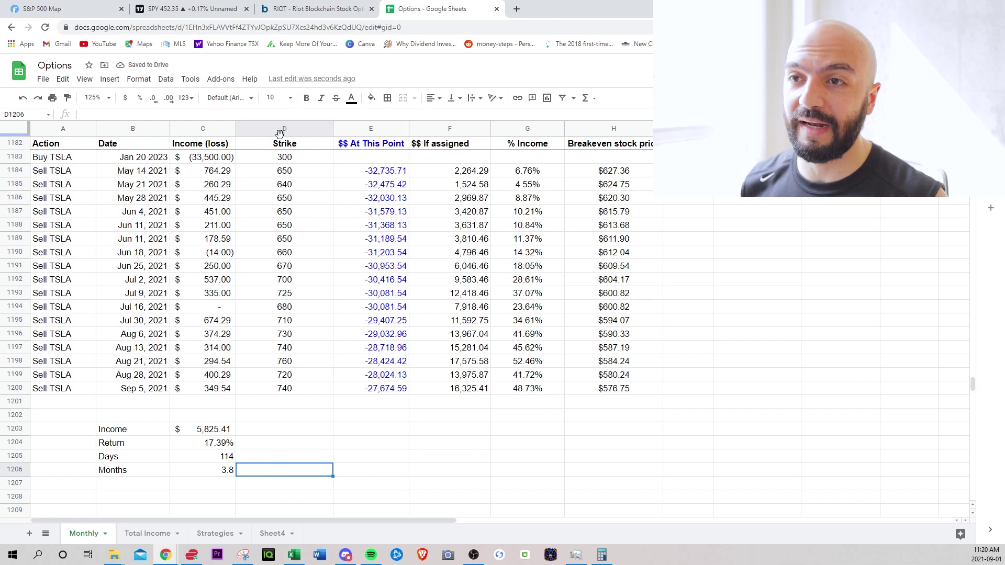
pyautogui.click(271, 175)
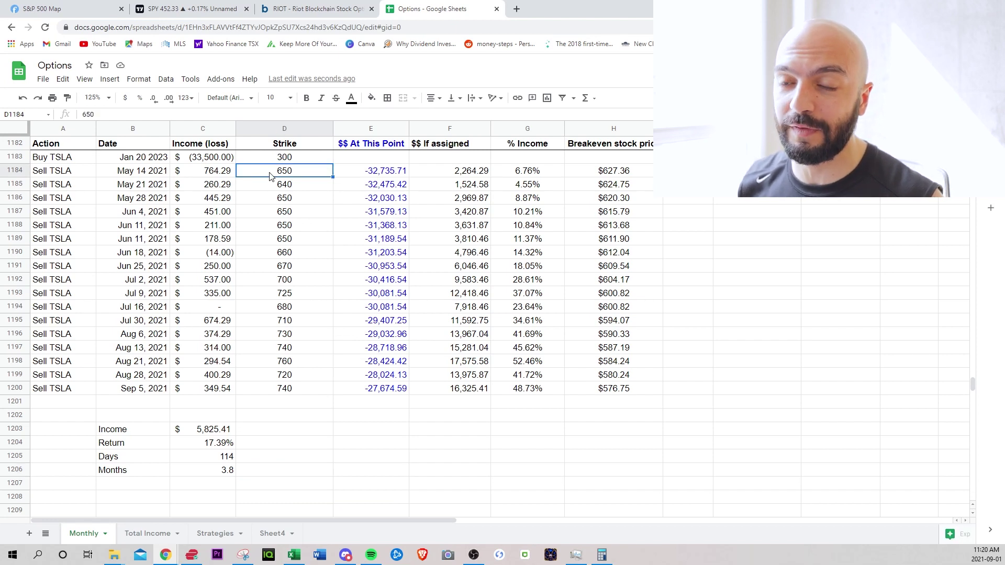
pyautogui.click(264, 393)
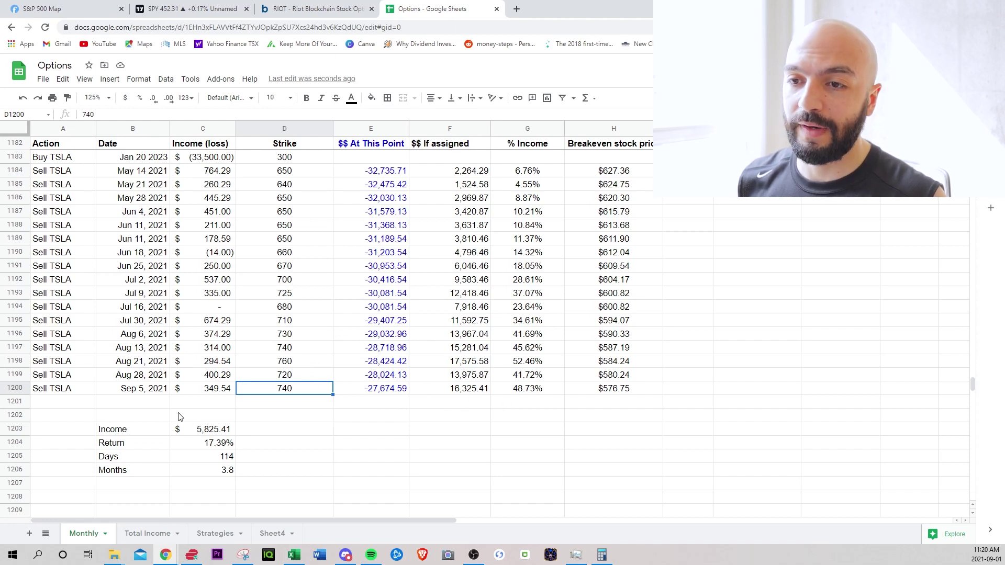
pyautogui.click(200, 431)
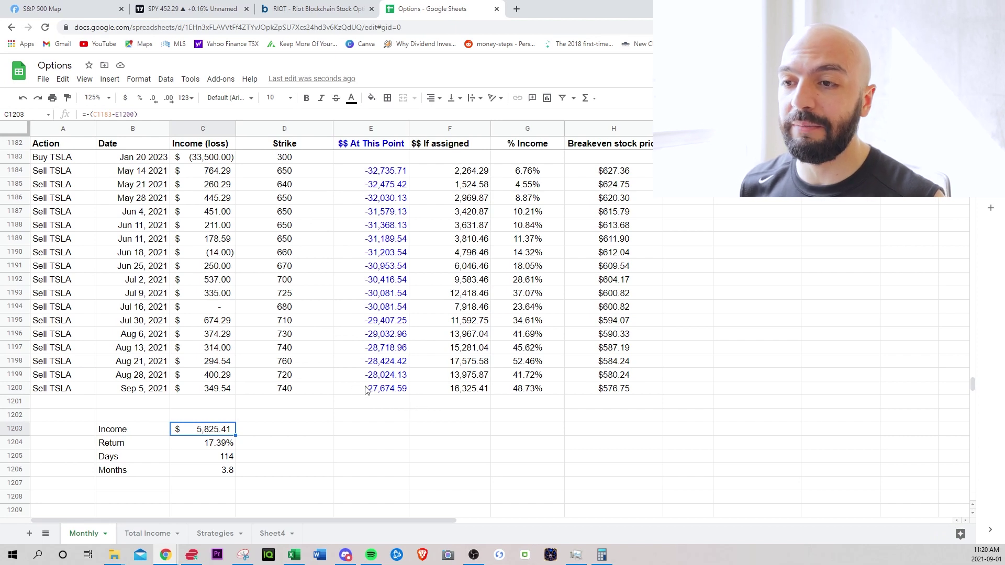
pyautogui.doubleClick(438, 392)
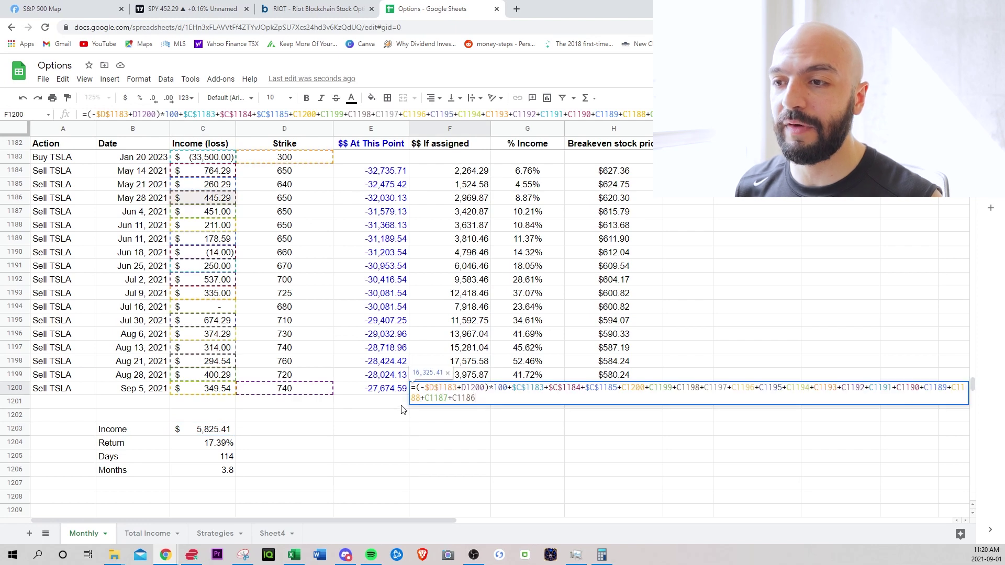
pyautogui.press('Escape')
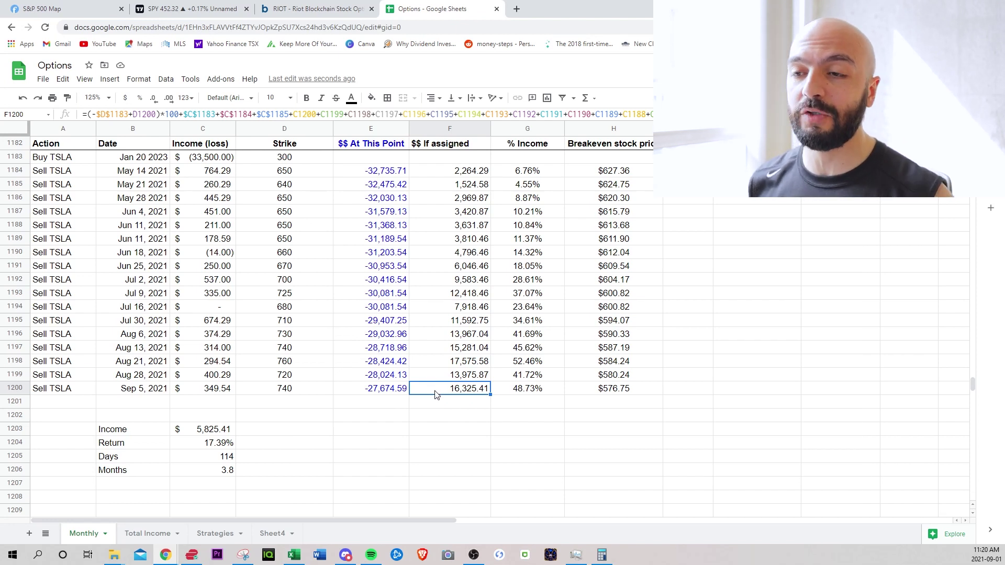
pyautogui.click(214, 470)
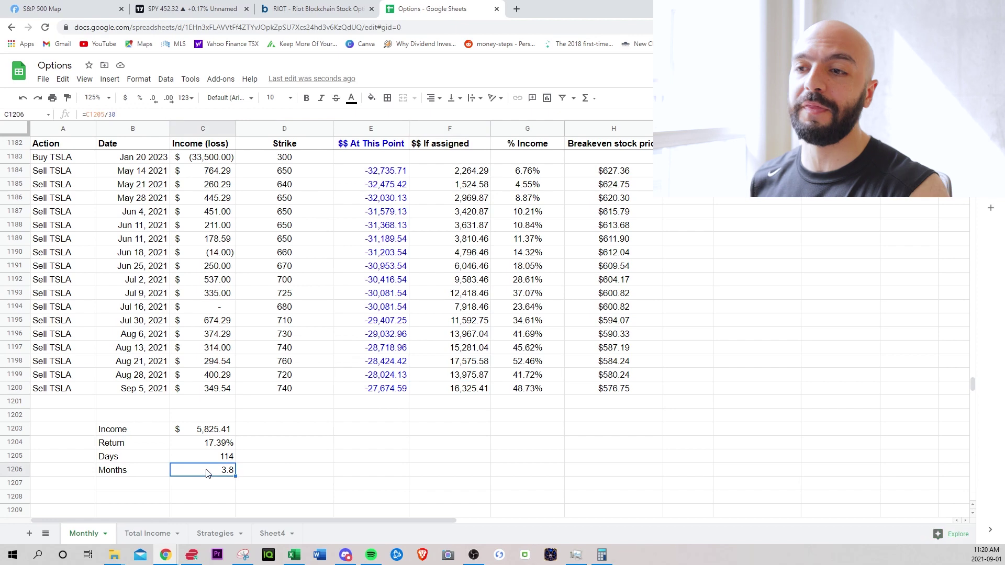
pyautogui.click(427, 396)
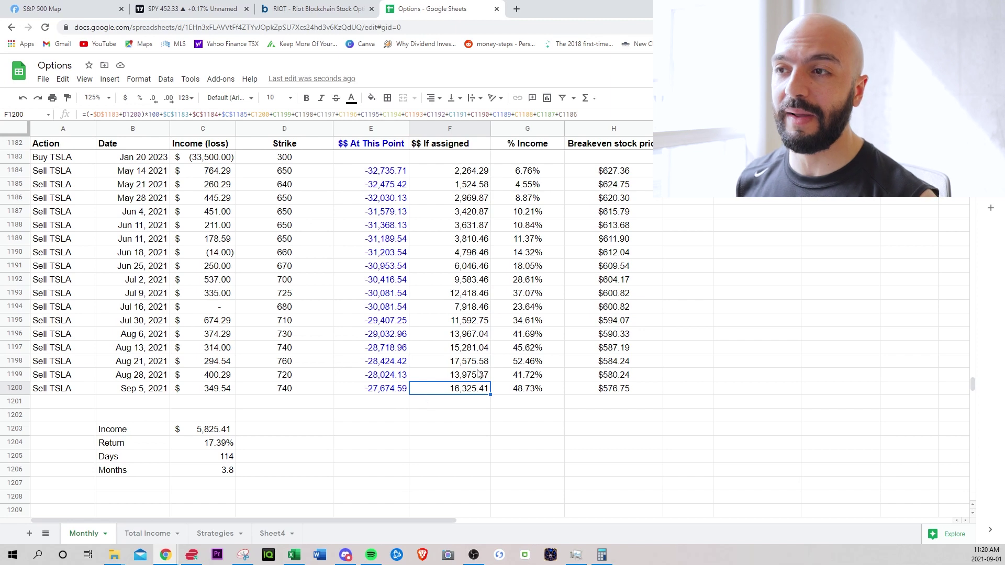
pyautogui.click(587, 393)
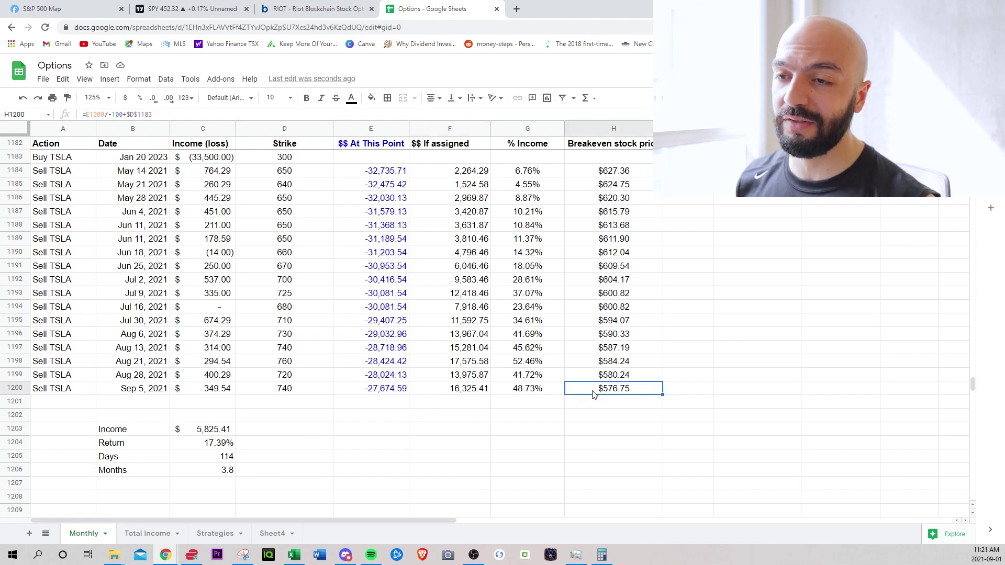
pyautogui.click(285, 394)
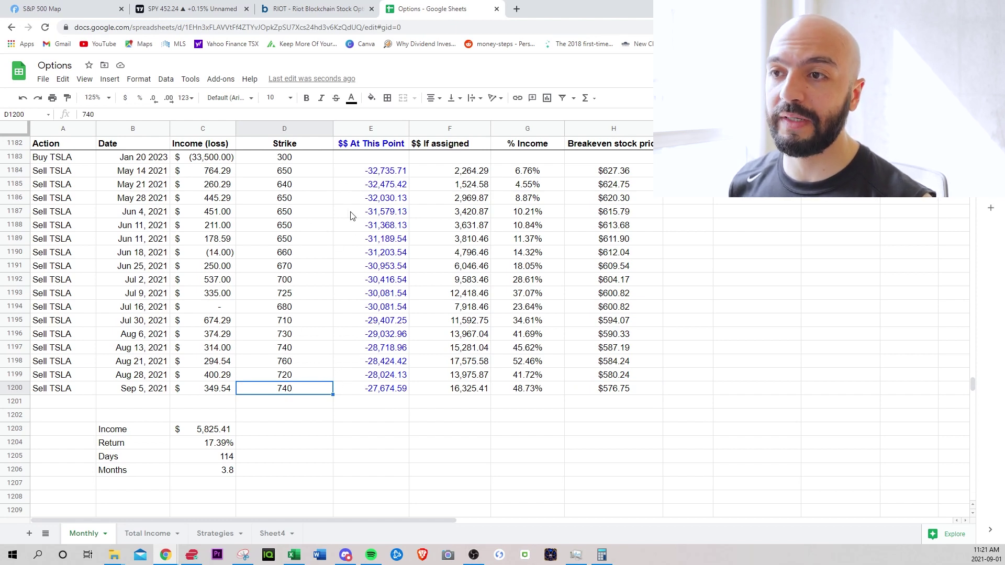
pyautogui.click(361, 173)
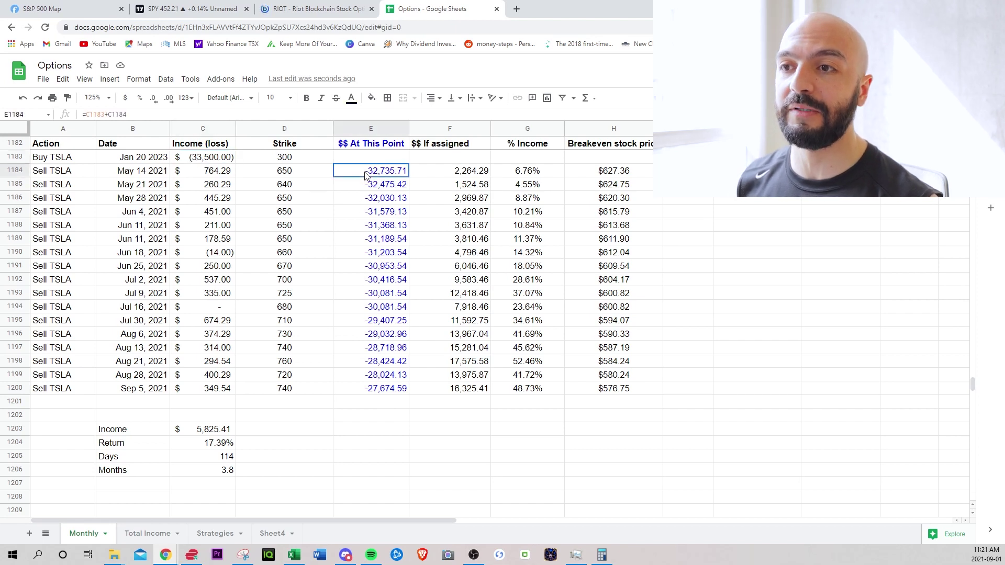
pyautogui.click(357, 189)
pyautogui.click(355, 308)
pyautogui.click(352, 390)
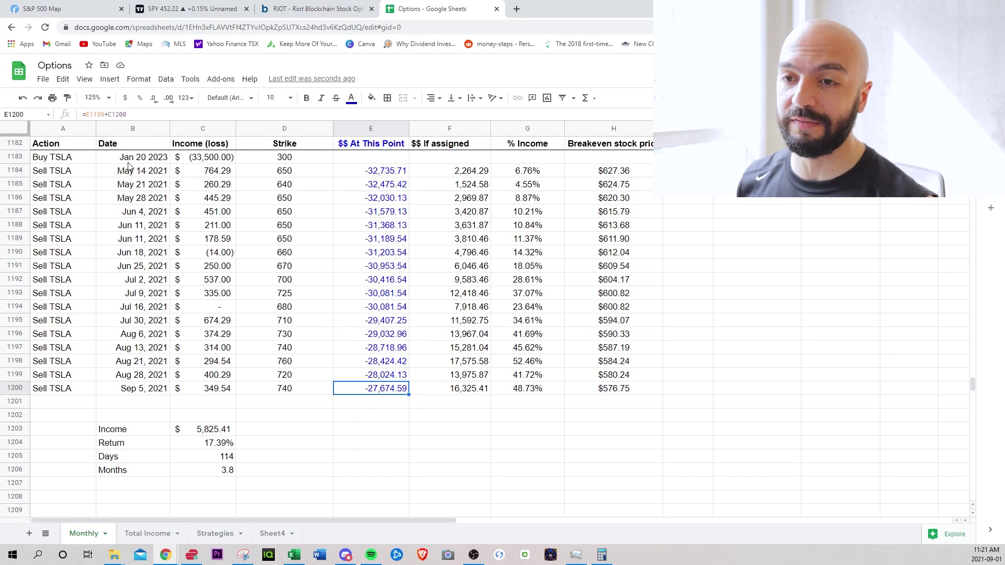
# Scroll up past the AAPL and NVDA tables to August's By Strategy totals and 1.29% return.
pyautogui.scroll(5, 336, 361)
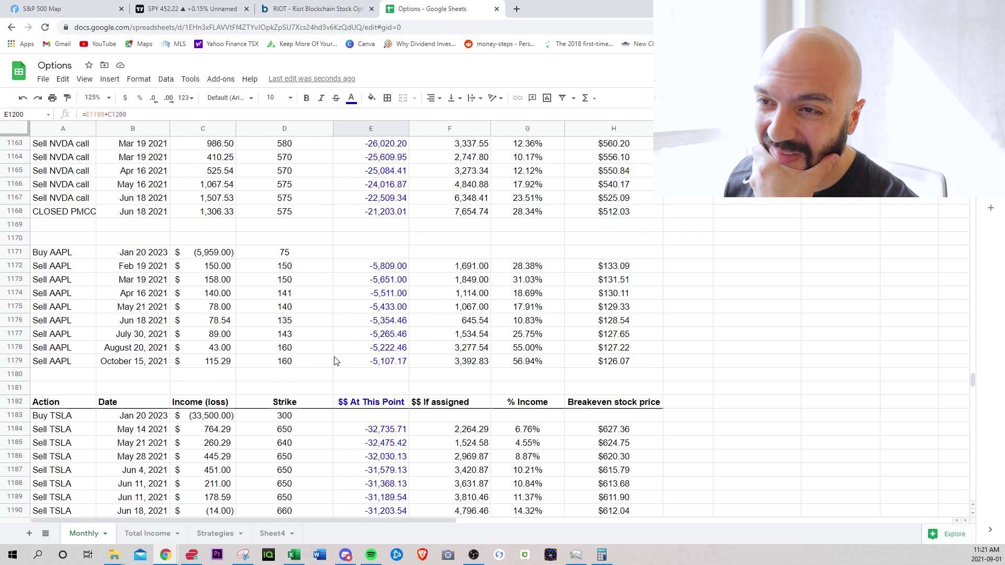
pyautogui.scroll(15, 336, 361)
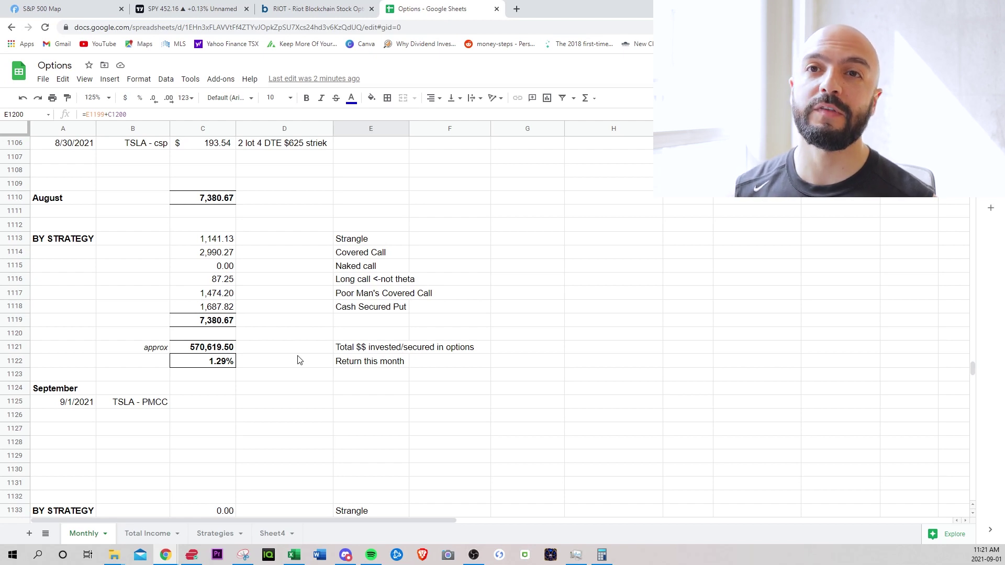
# Replace the SPY chart in TradingView with the daily VIX index chart.
pyautogui.click(191, 8)
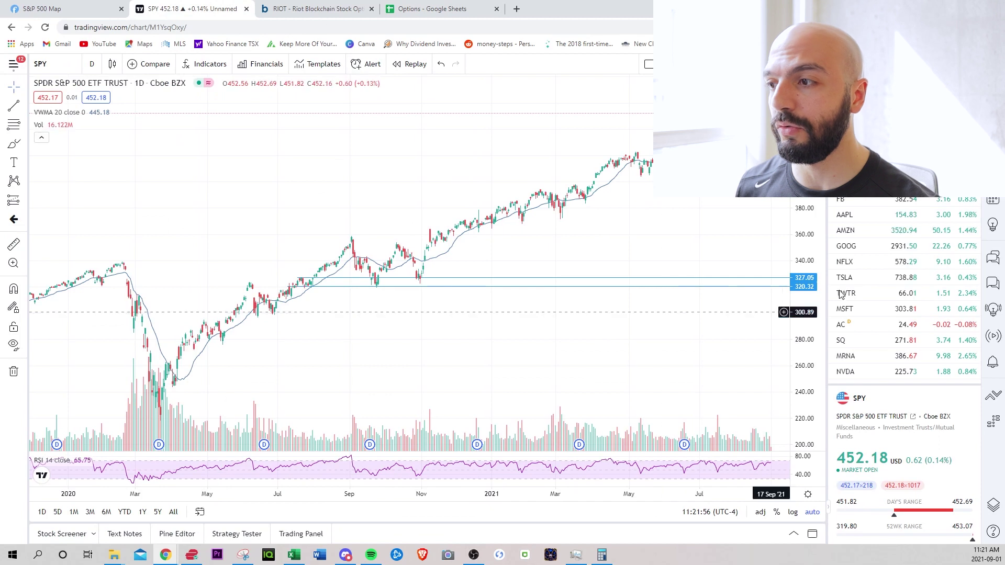
pyautogui.scroll(-1, 885, 249)
pyautogui.scroll(-5, 885, 249)
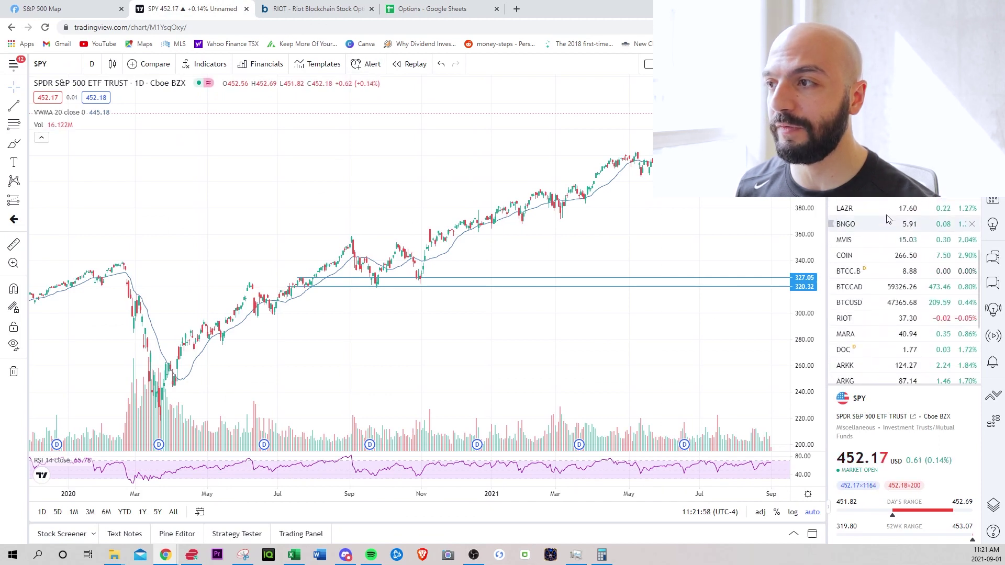
pyautogui.scroll(8, 884, 249)
pyautogui.click(848, 188)
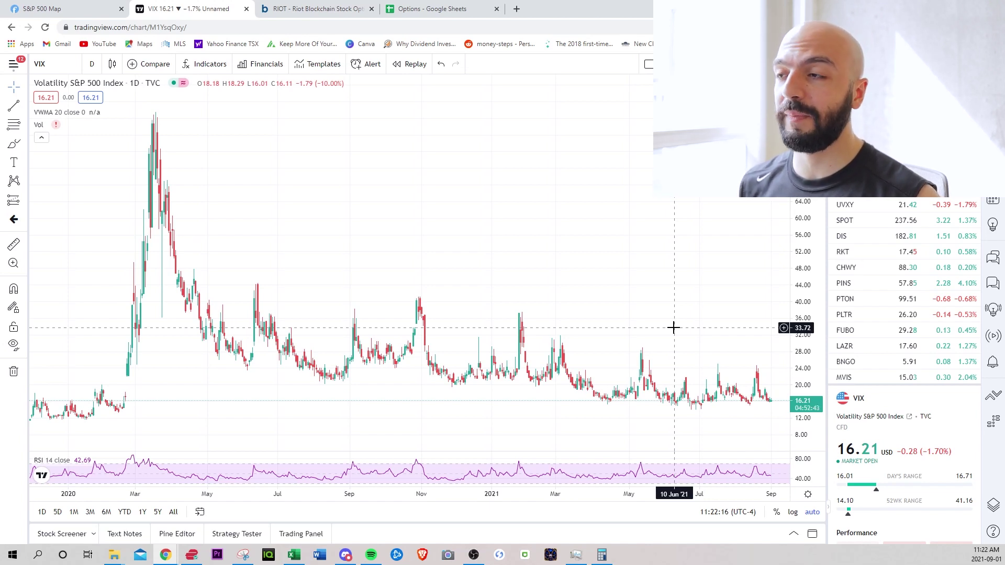
# Switch the TradingView chart from VIX back to SPY via the watchlist.
pyautogui.scroll(3, 866, 209)
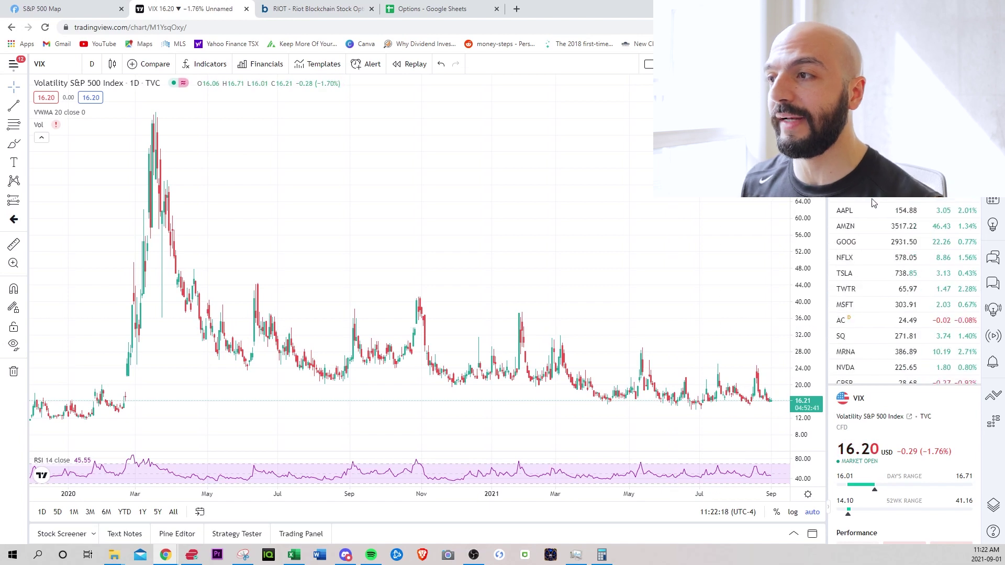
pyautogui.click(852, 195)
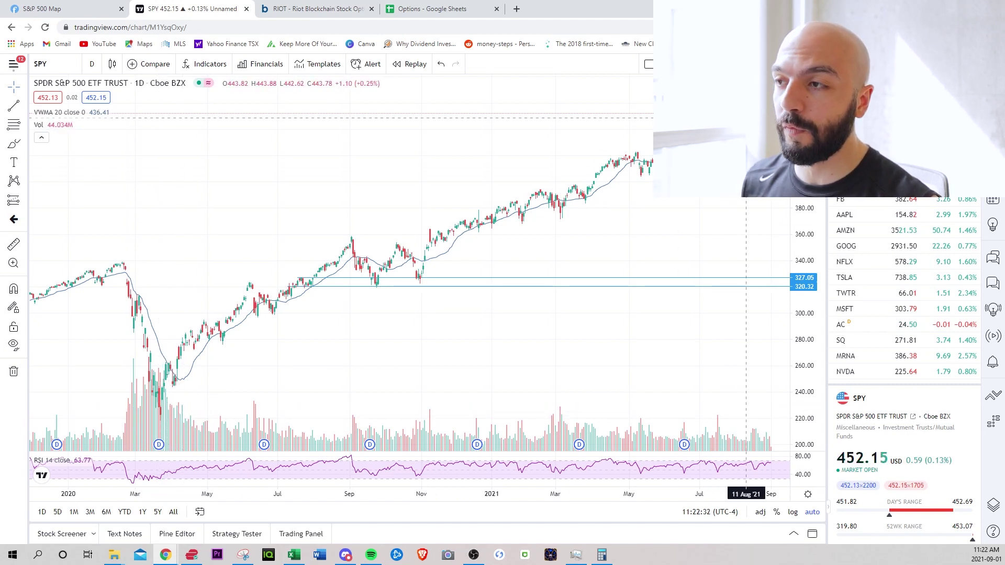
# Pan the SPY daily chart so it runs from Sep 2020 with empty space after the latest bars.
pyautogui.moveTo(754, 246); pyautogui.dragTo(465, 242)
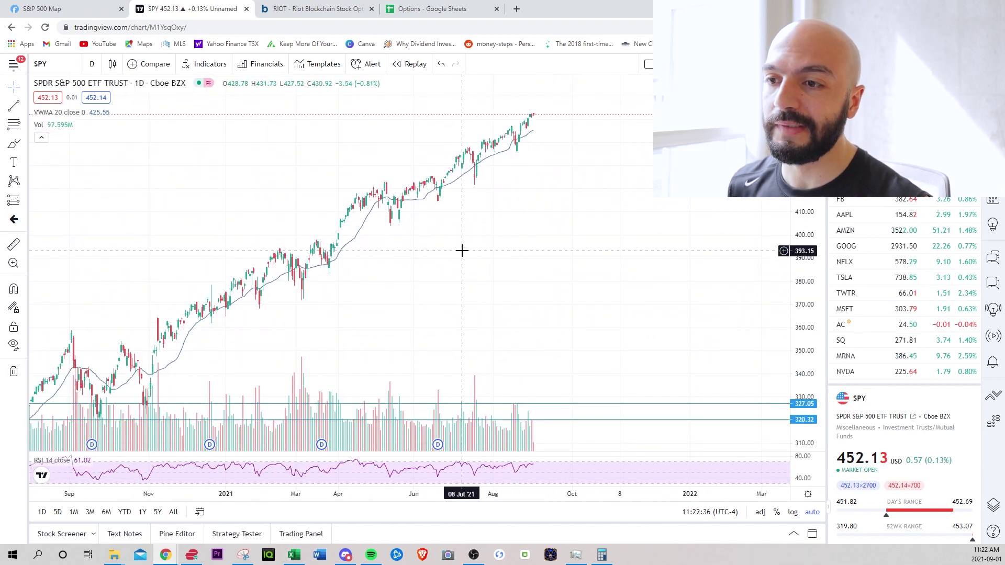